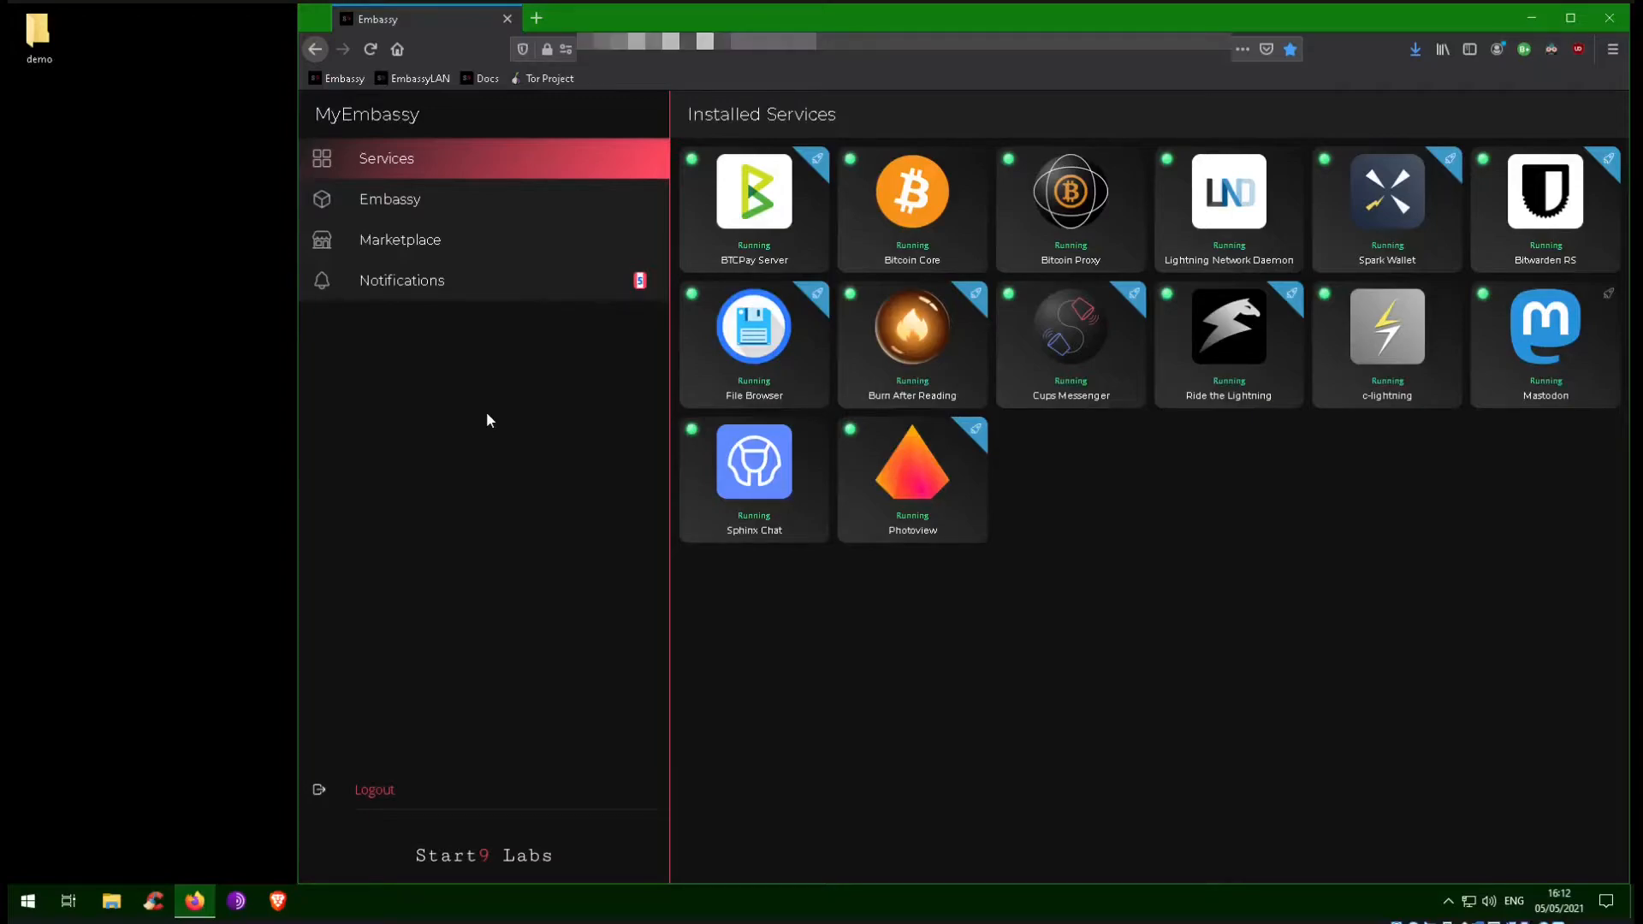
Open File Browser from the installed services and check the files inside the demo folder on the desktop
left_click(821, 297)
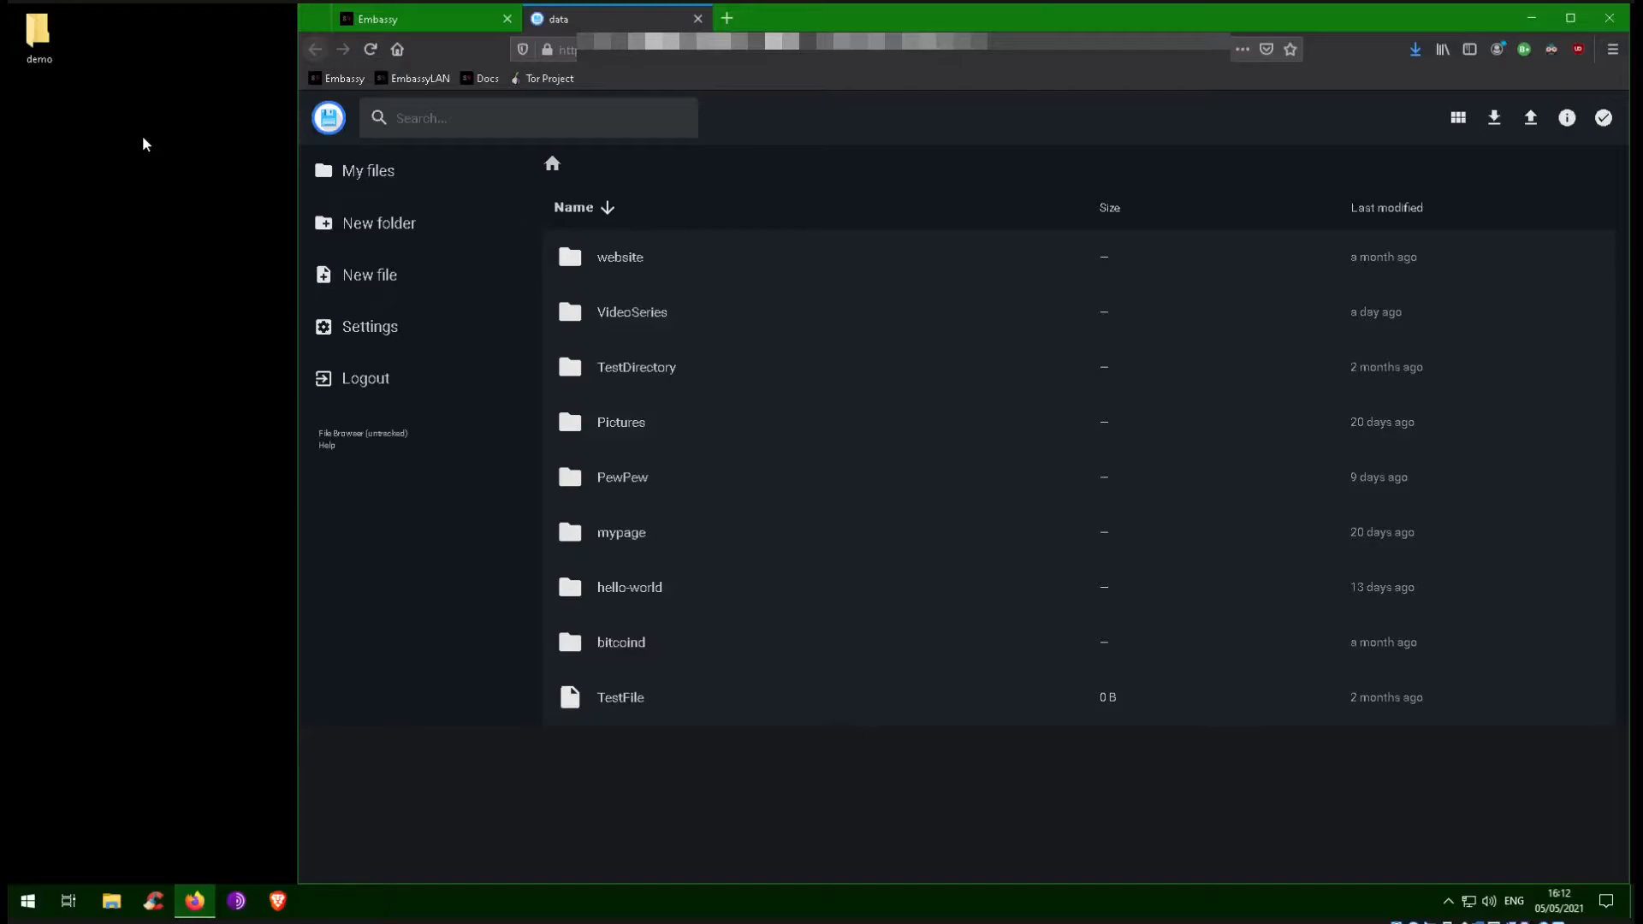
left_click(45, 38)
double_click(44, 38)
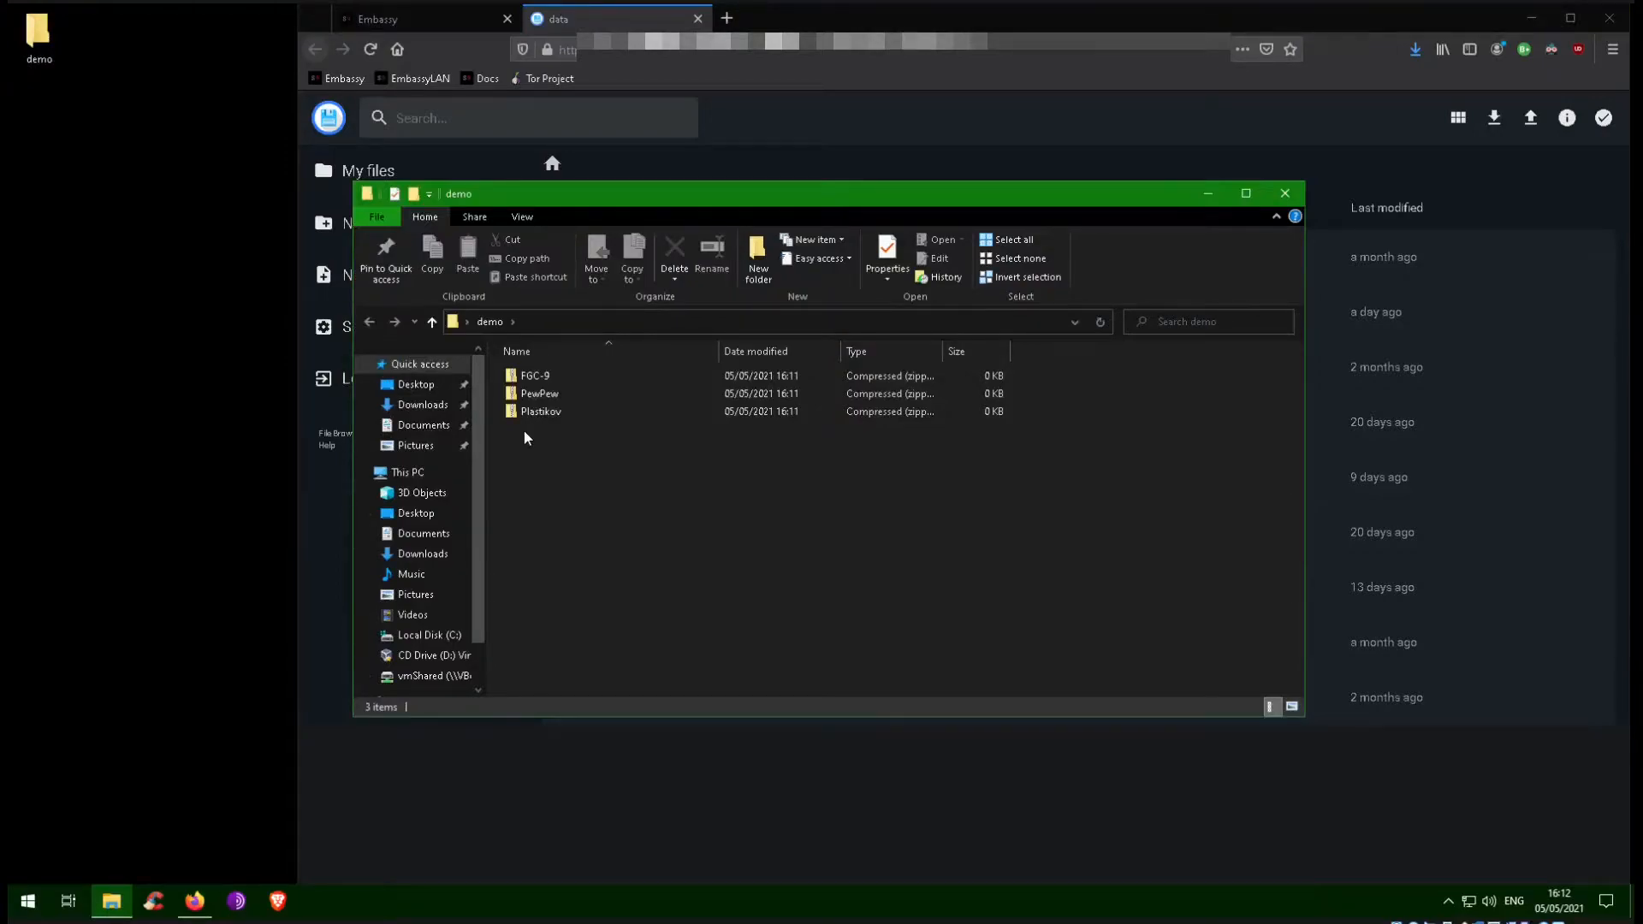
left_click(1284, 195)
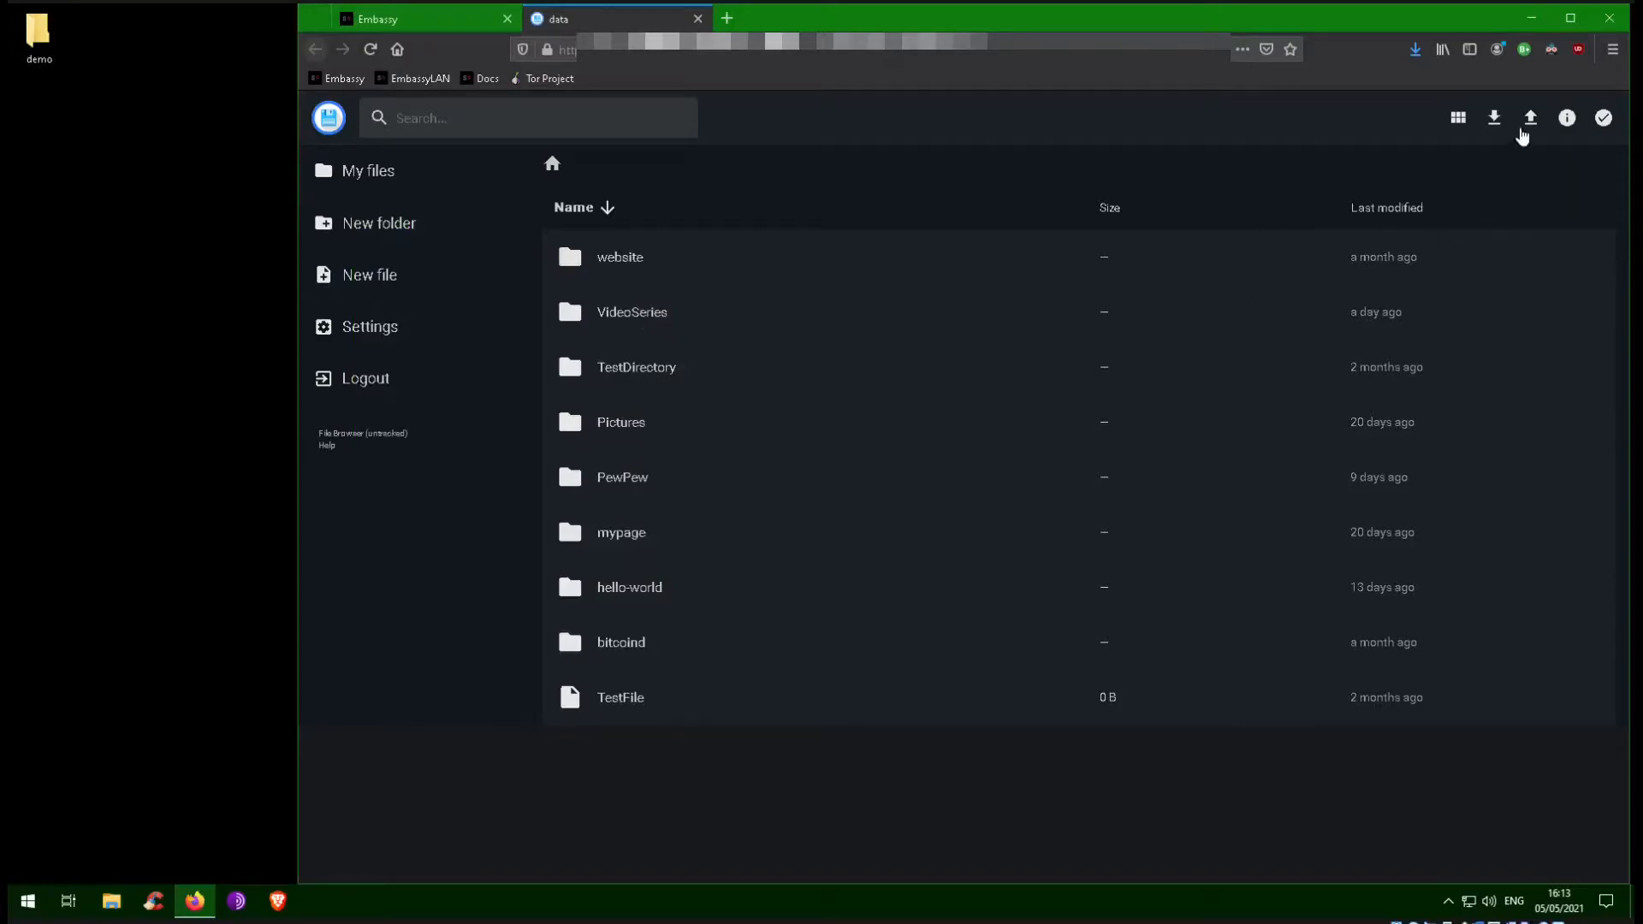
Upload the demo folder from the Desktop to the File Browser root and open the uploaded folder
left_click(1530, 119)
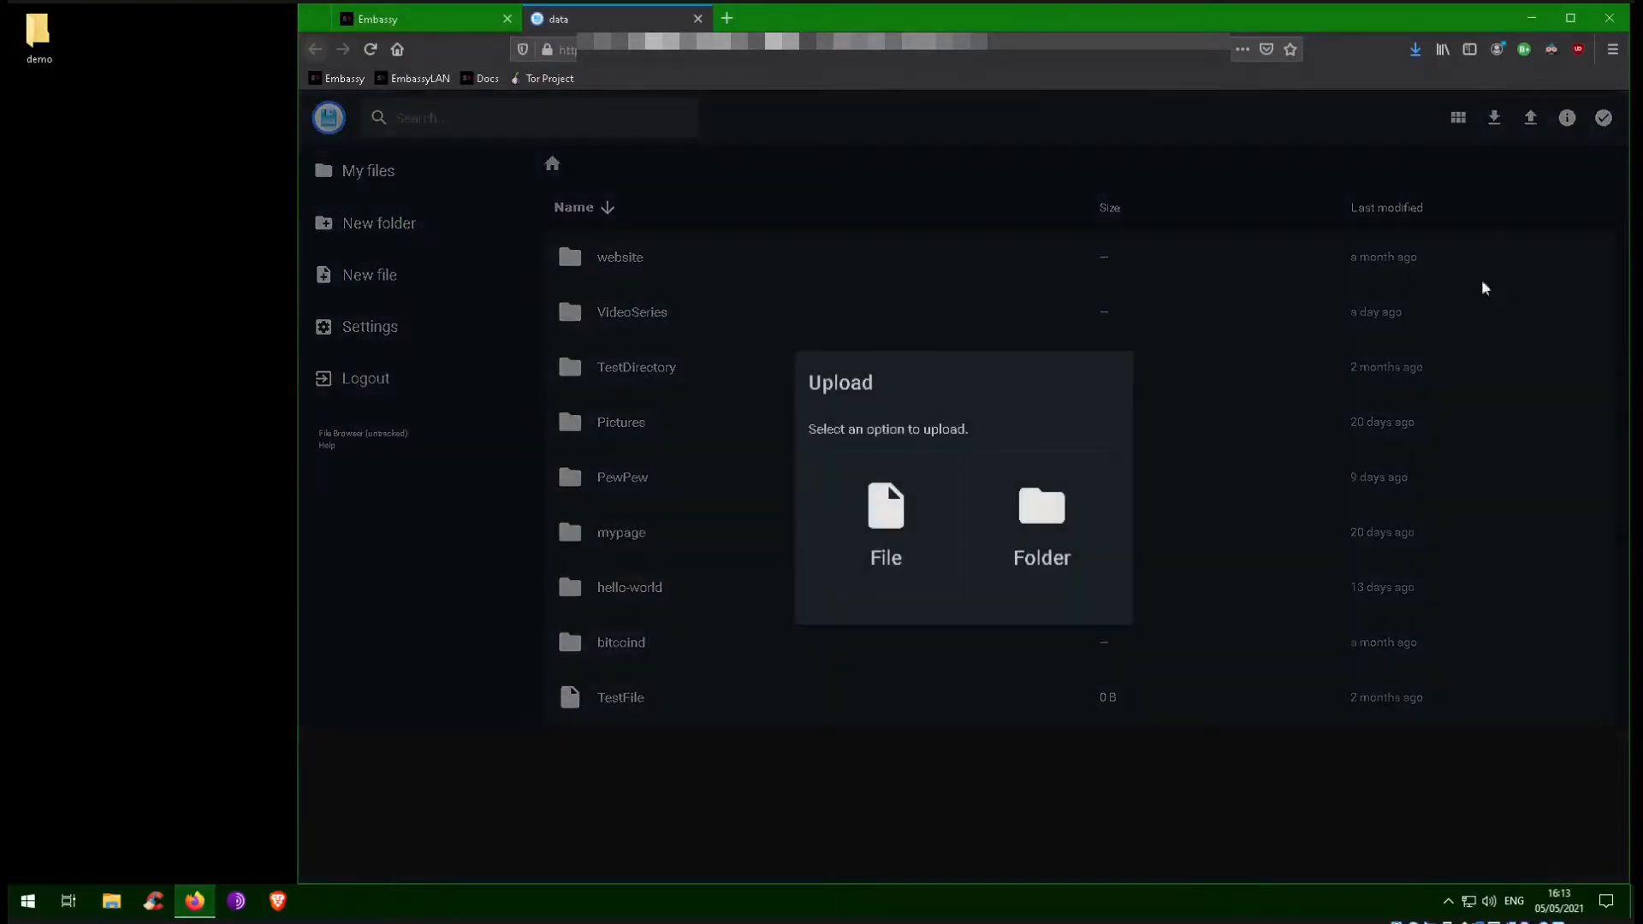
left_click(1073, 547)
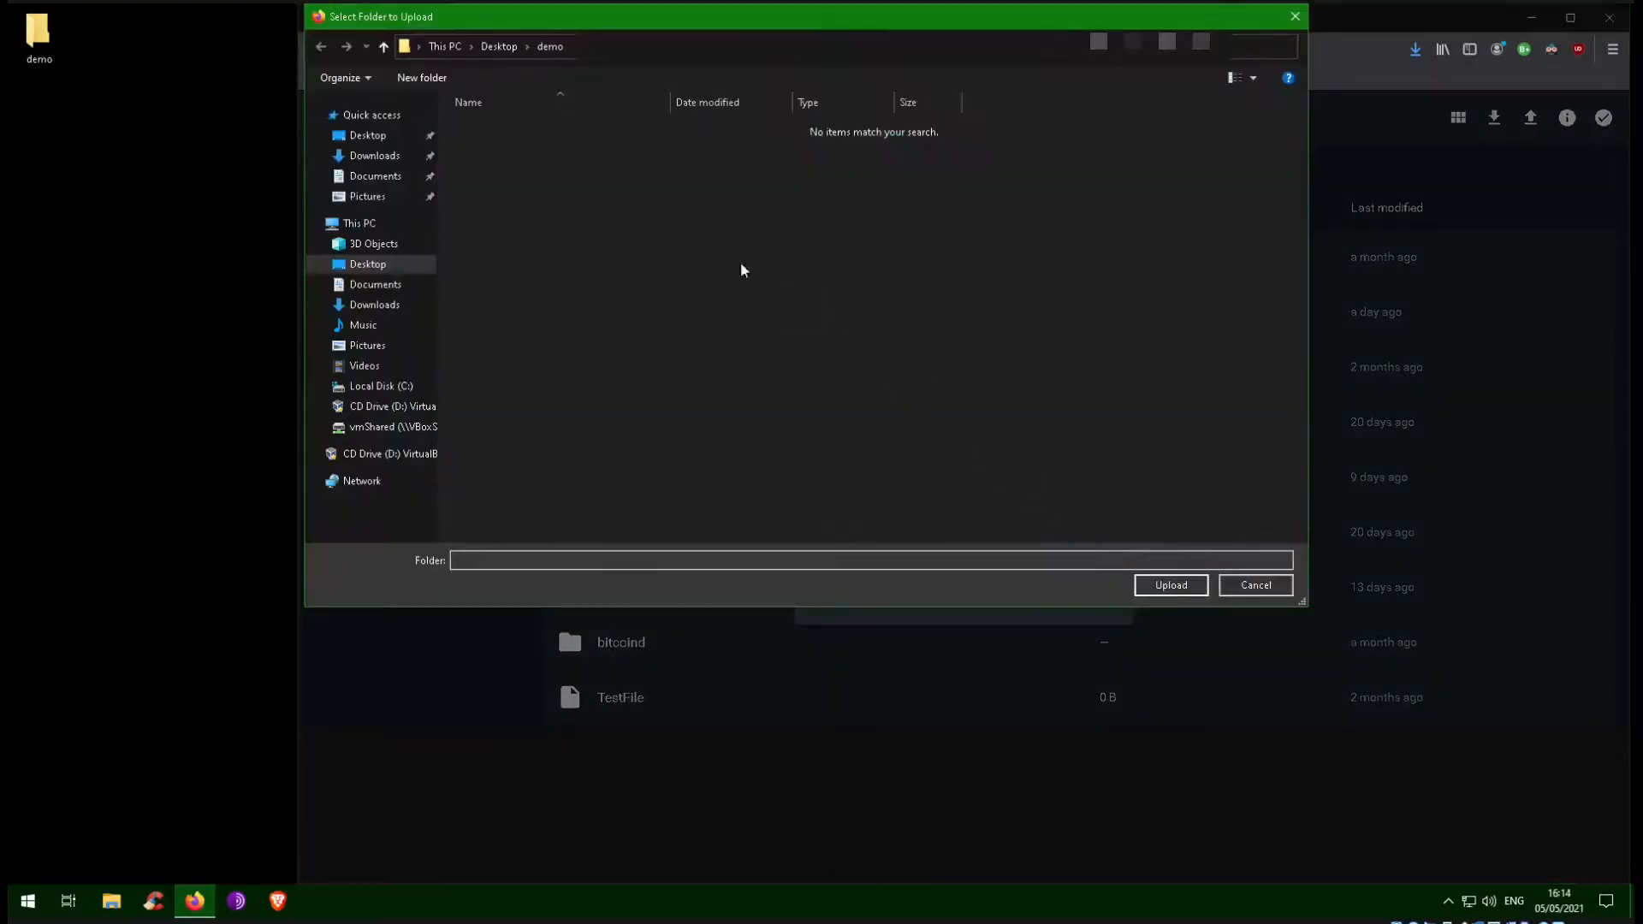
left_click(368, 135)
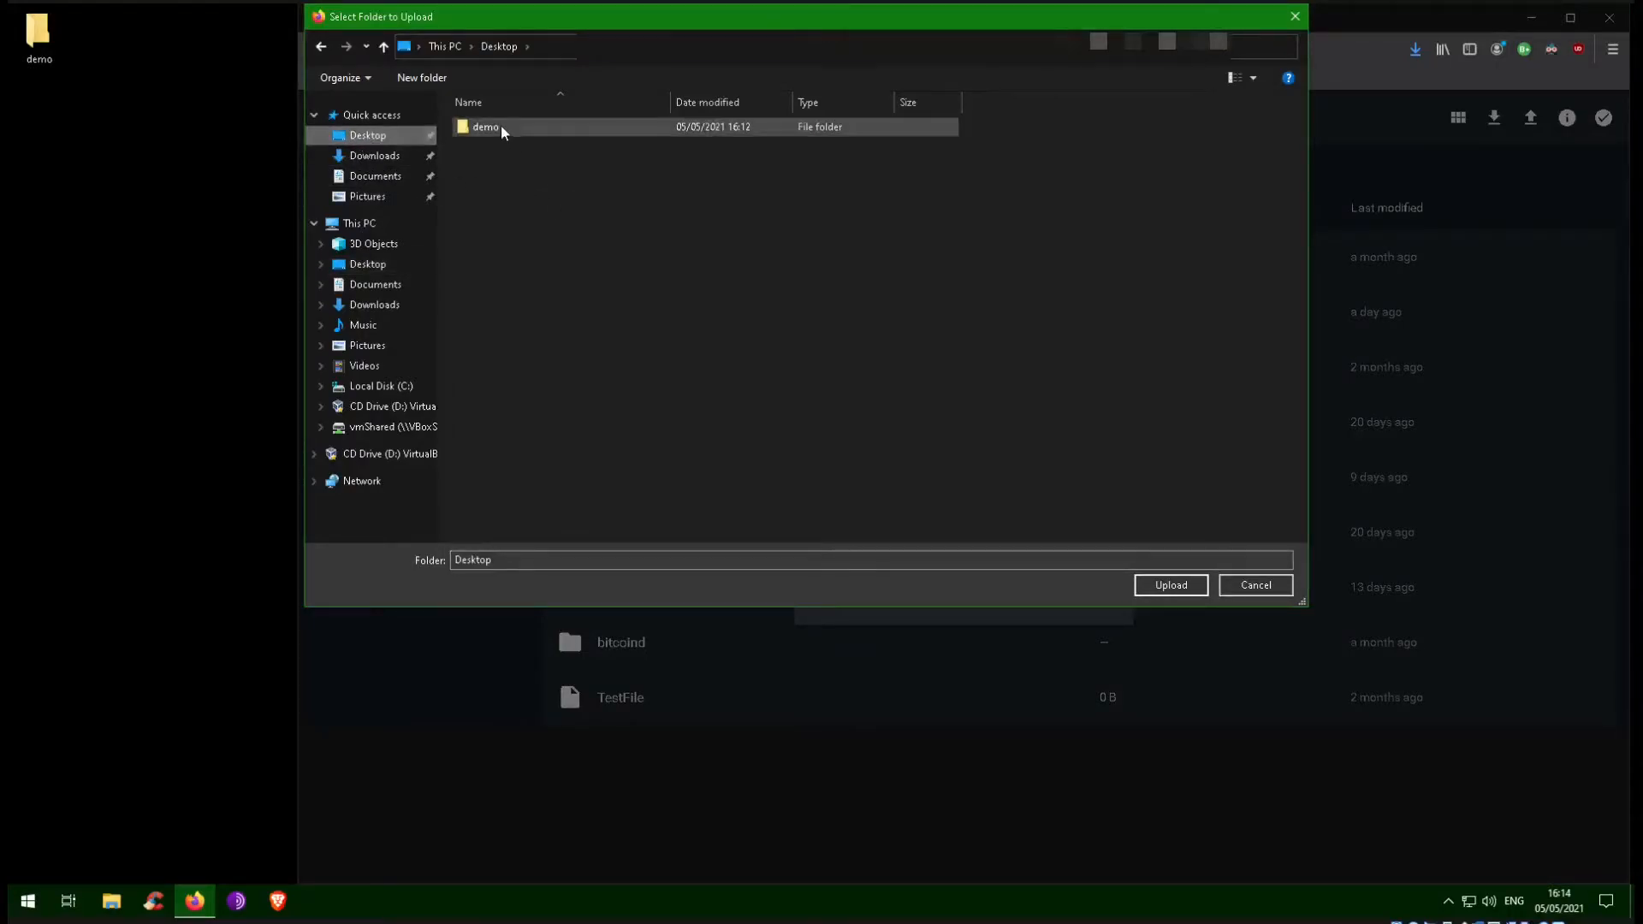
double_click(486, 126)
left_click(1191, 585)
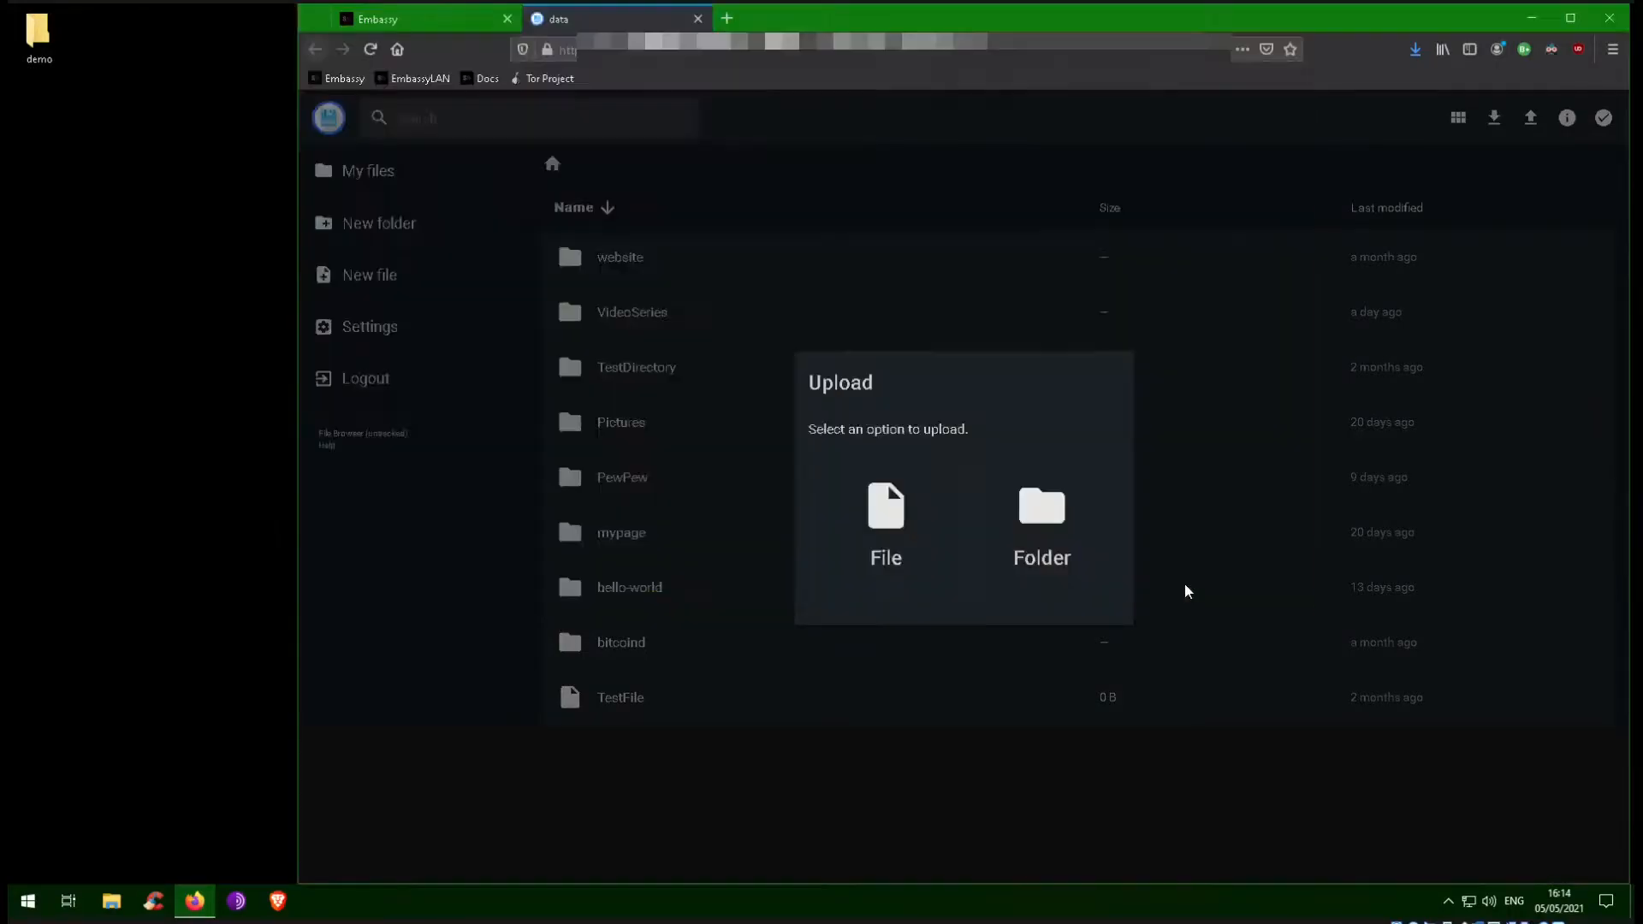
left_click(927, 166)
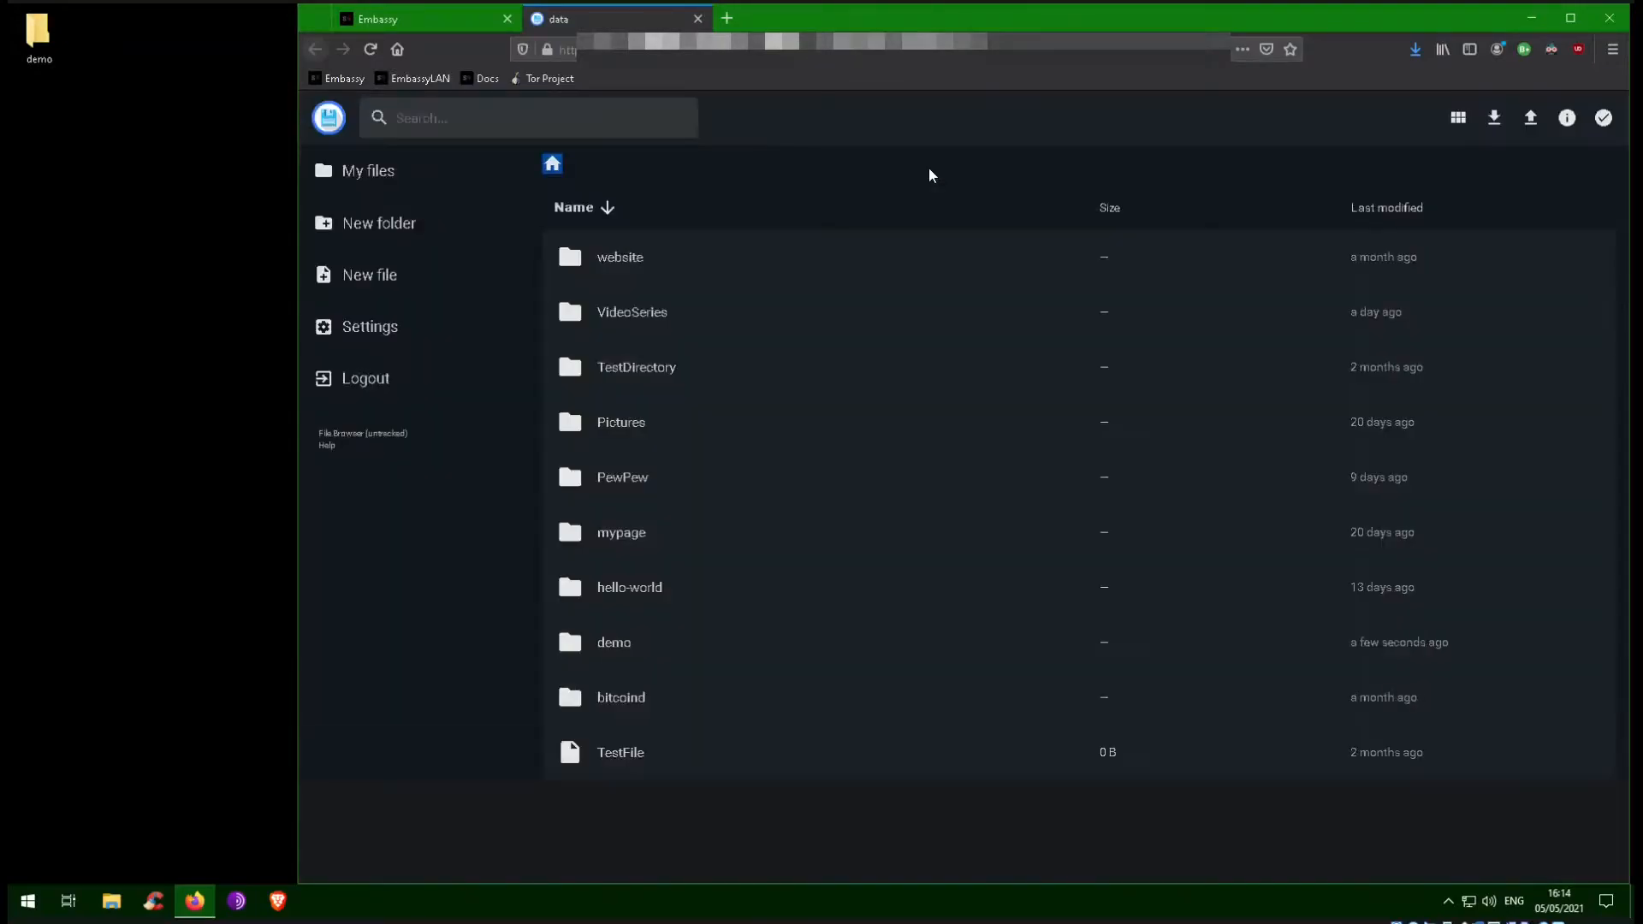
double_click(618, 652)
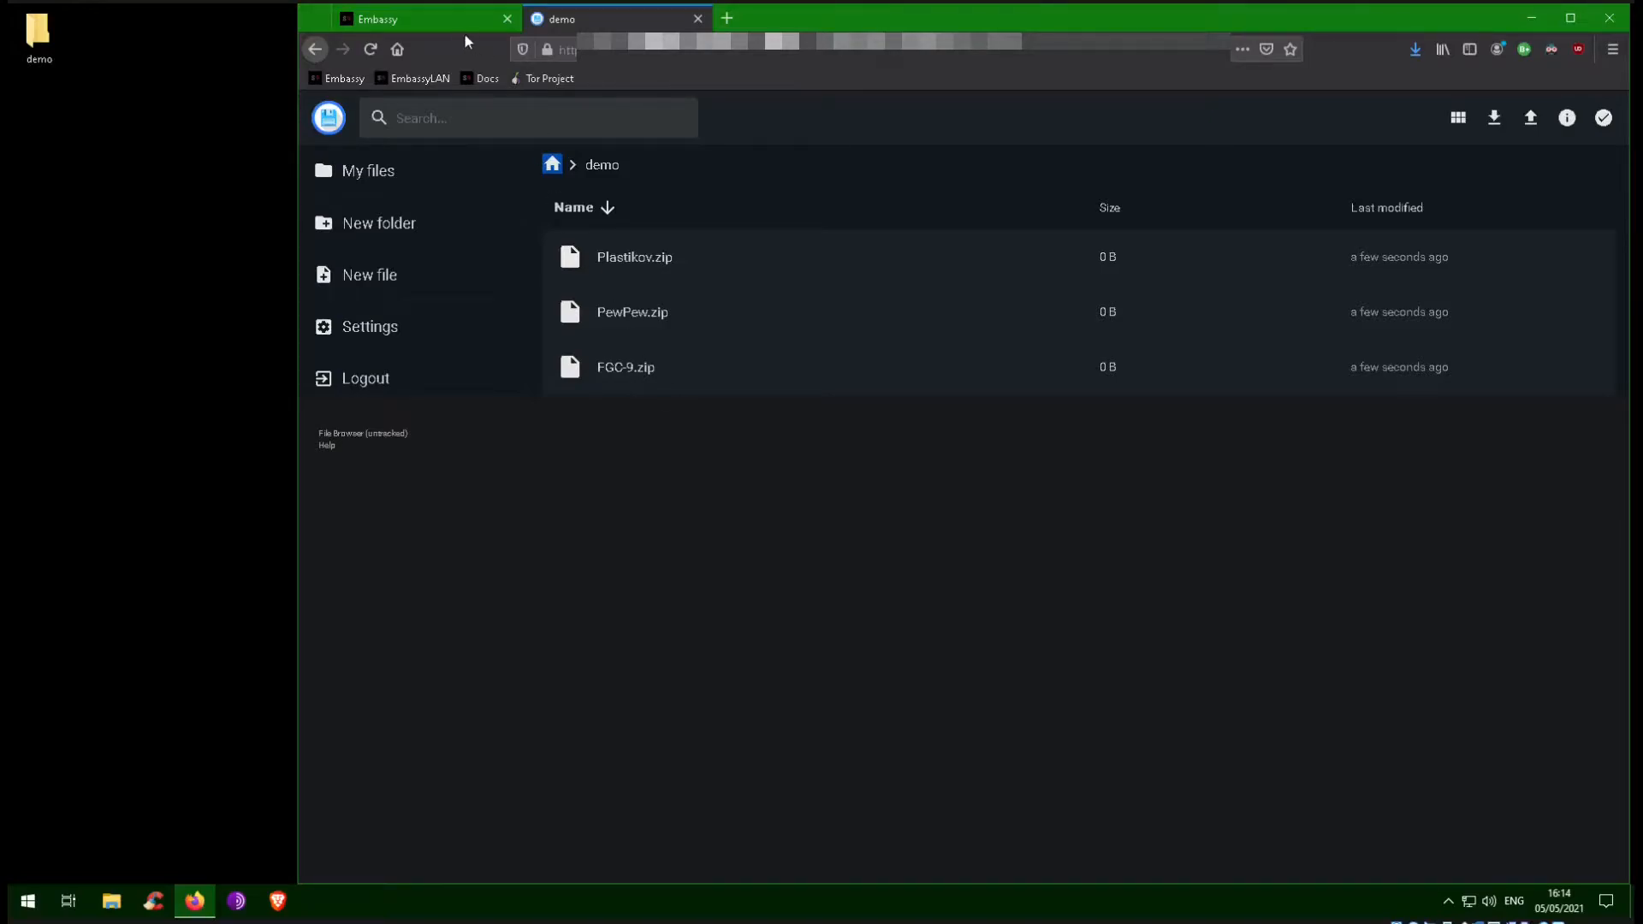
Install Embassy Pages version 0.1.2 from the Embassy service marketplace
left_click(443, 22)
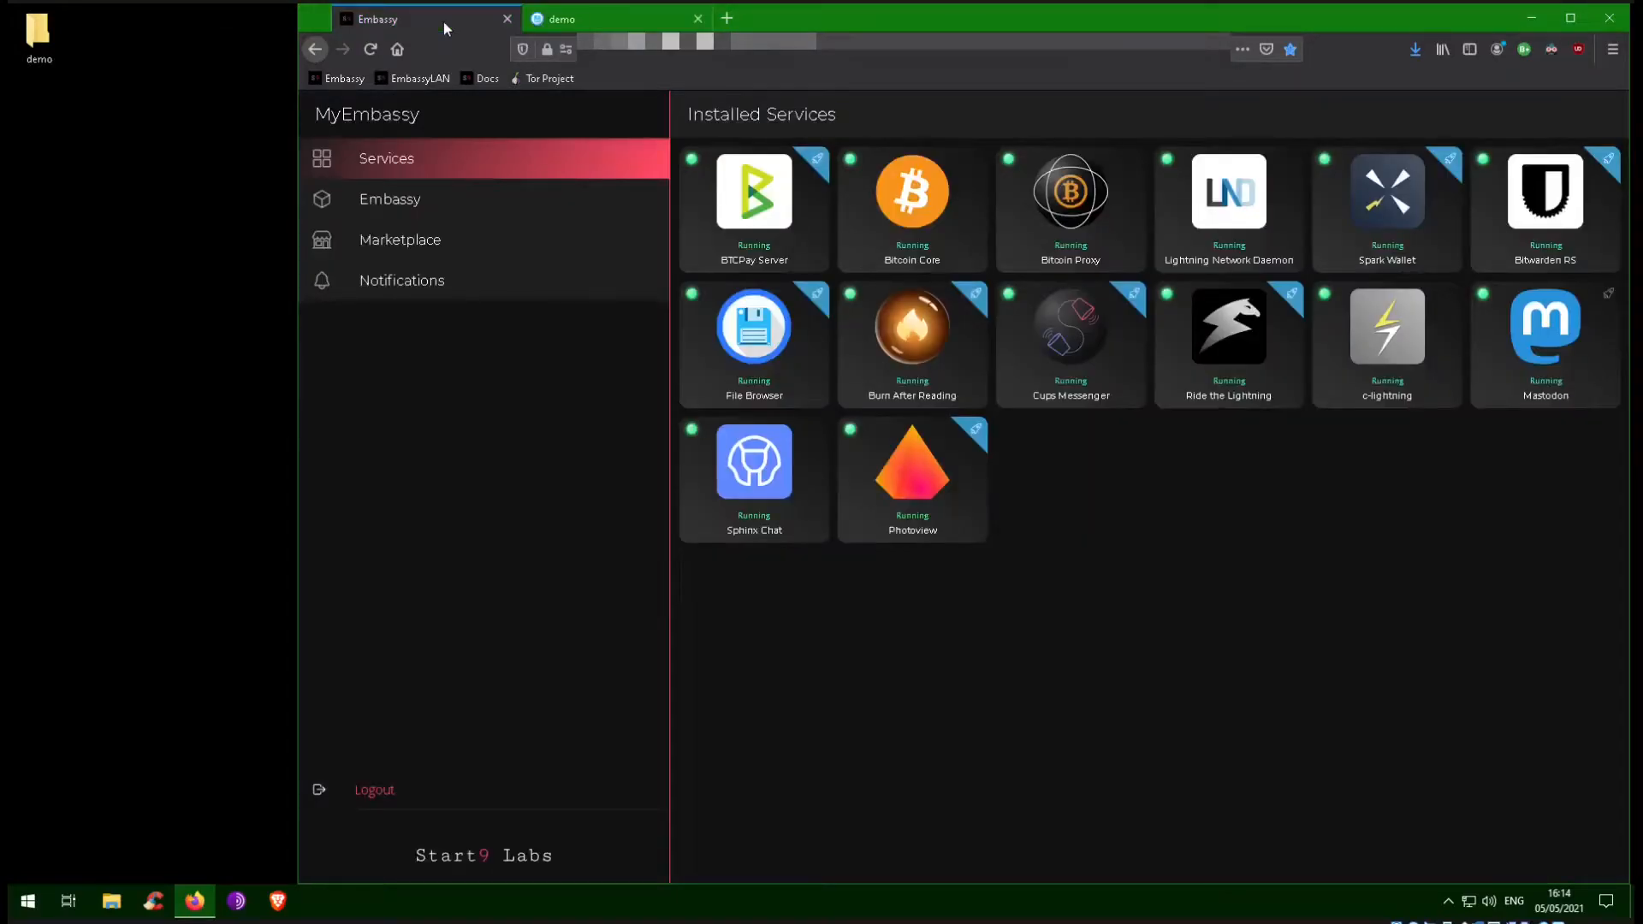
left_click(404, 247)
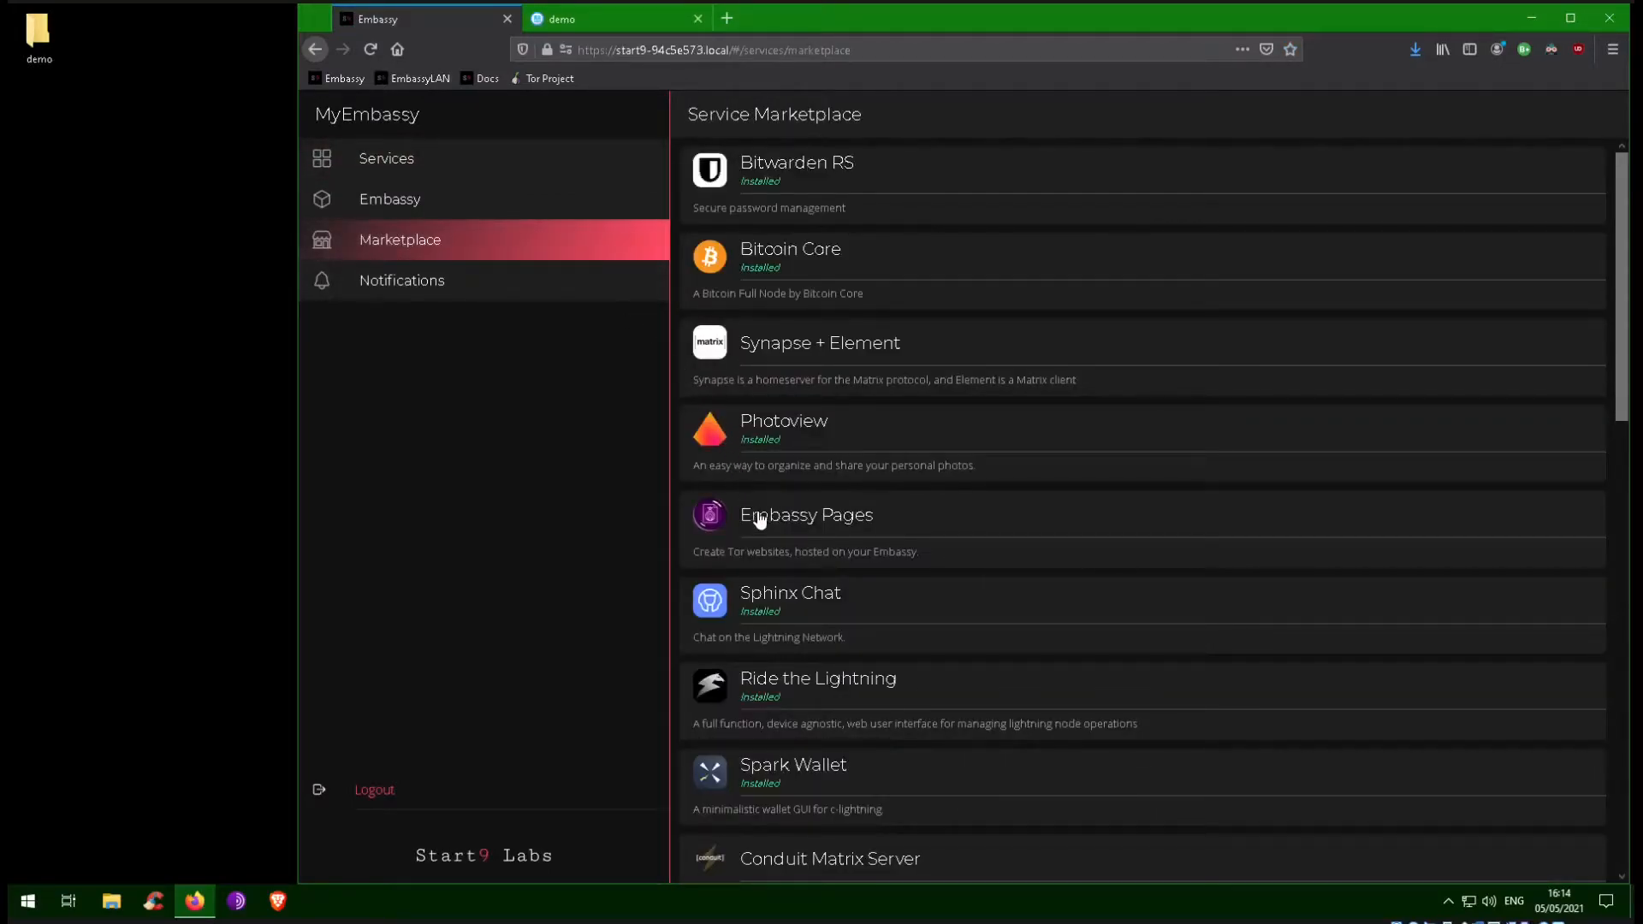
left_click(785, 533)
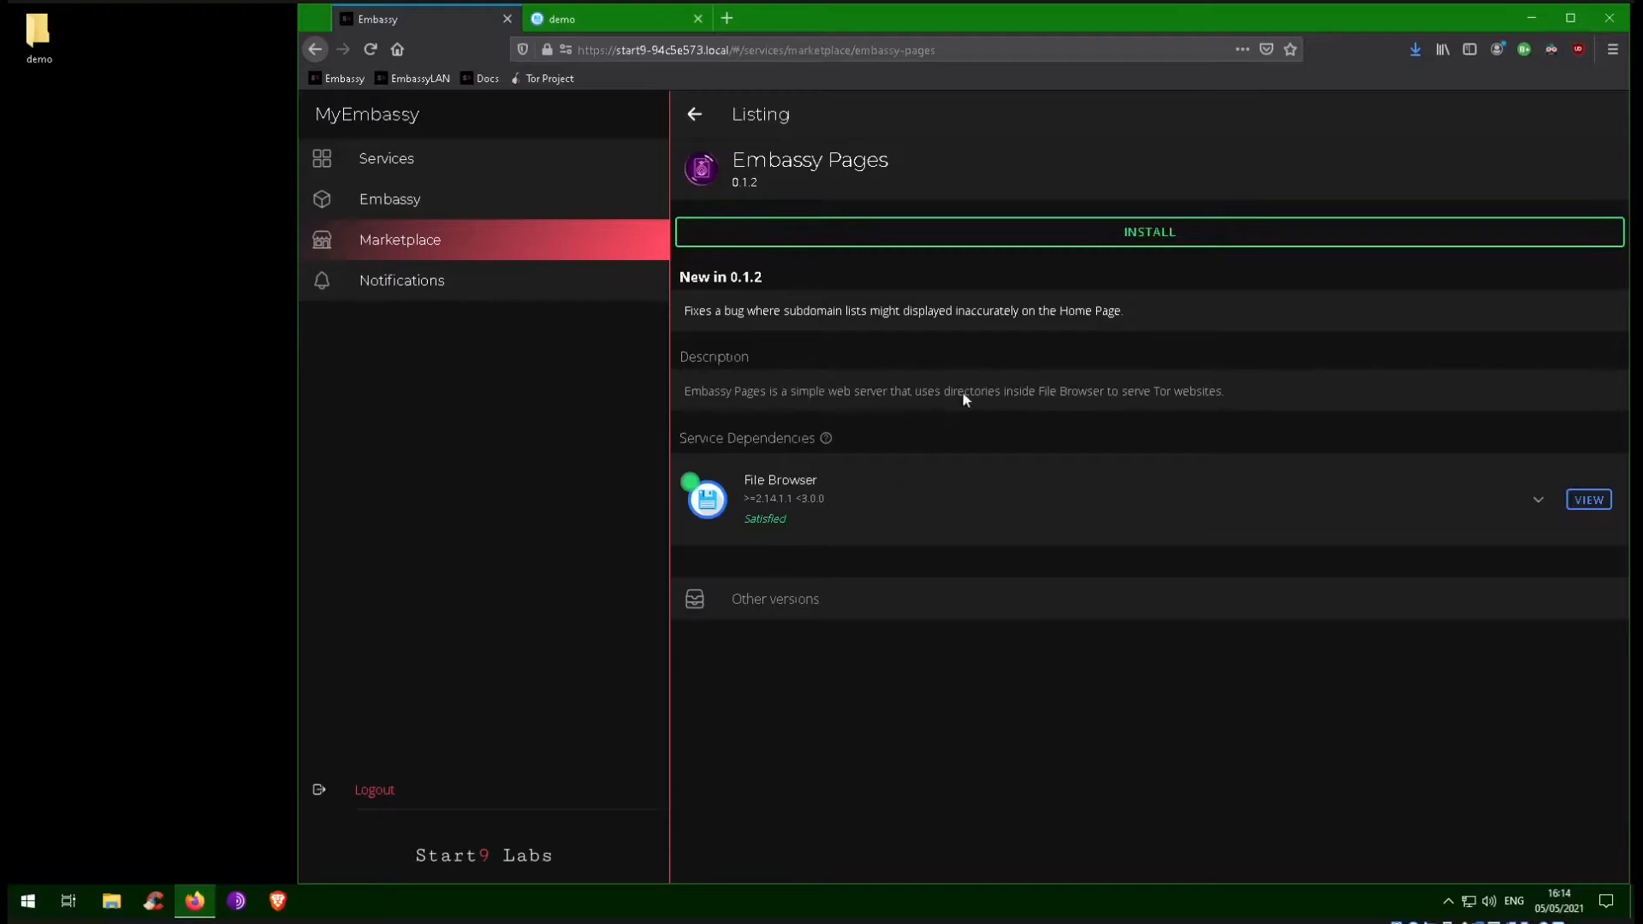
left_click(1148, 236)
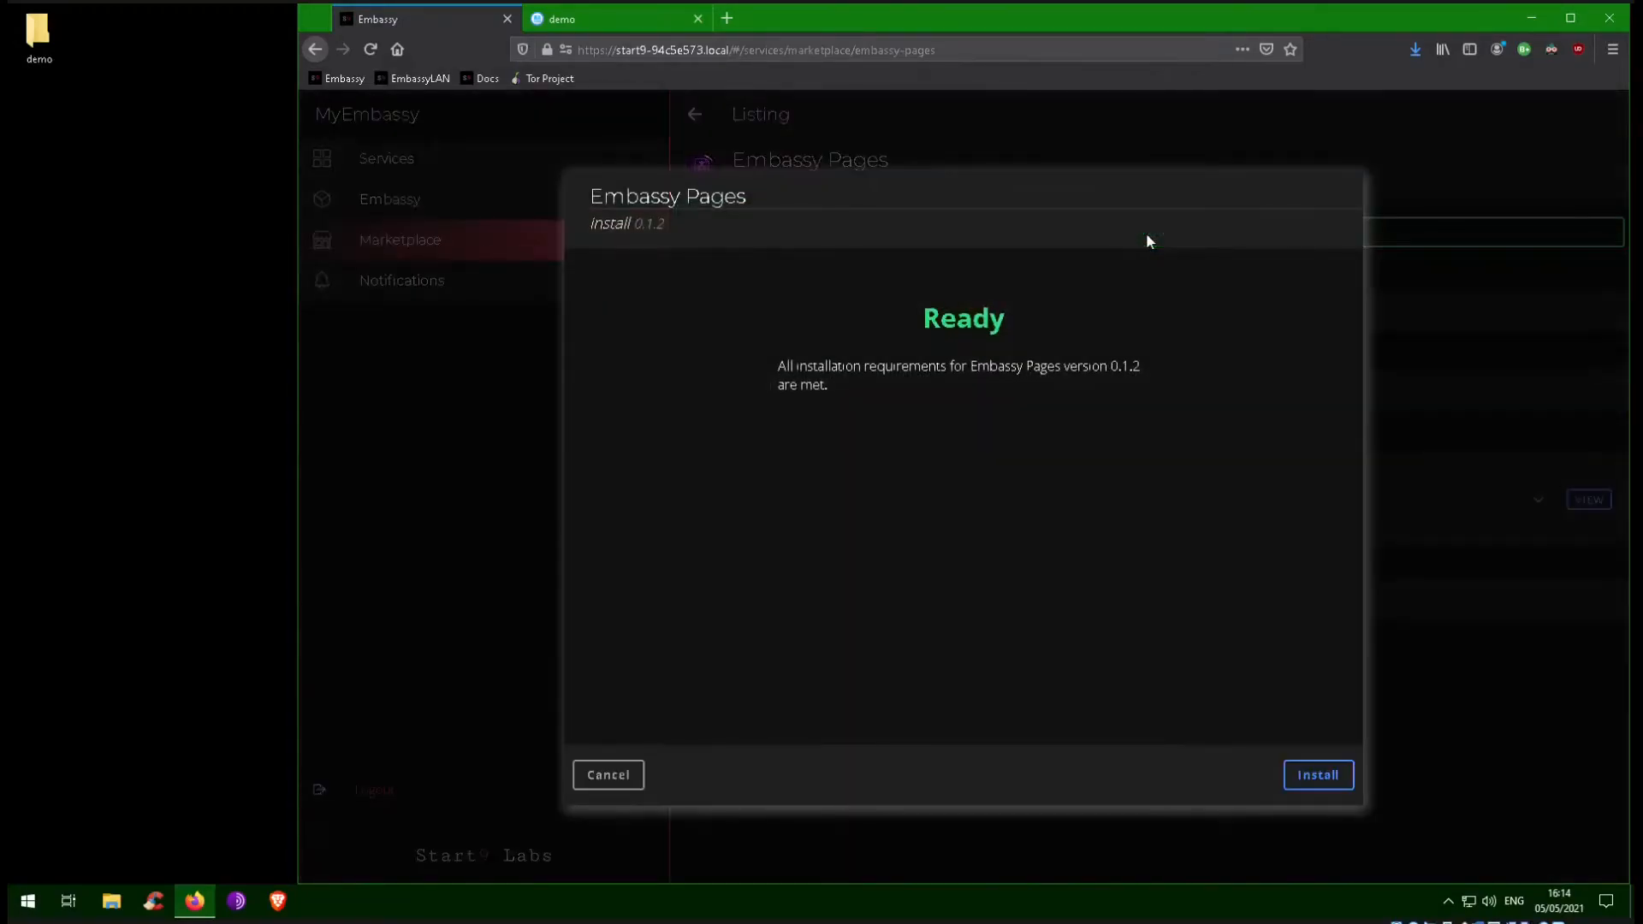
left_click(1311, 783)
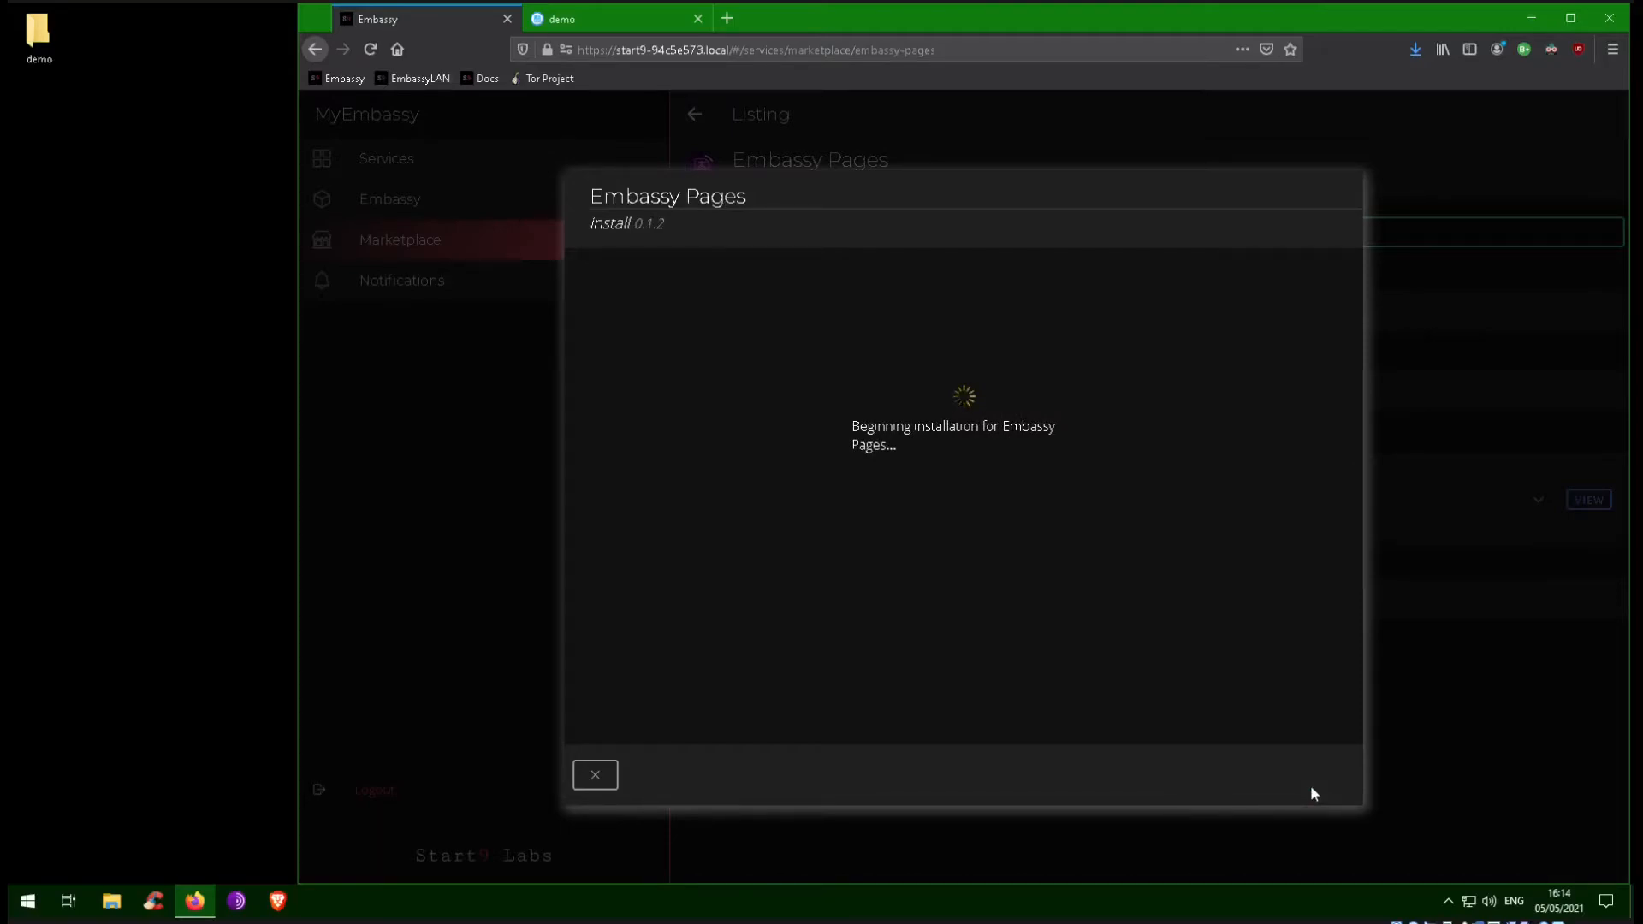
left_click(1311, 780)
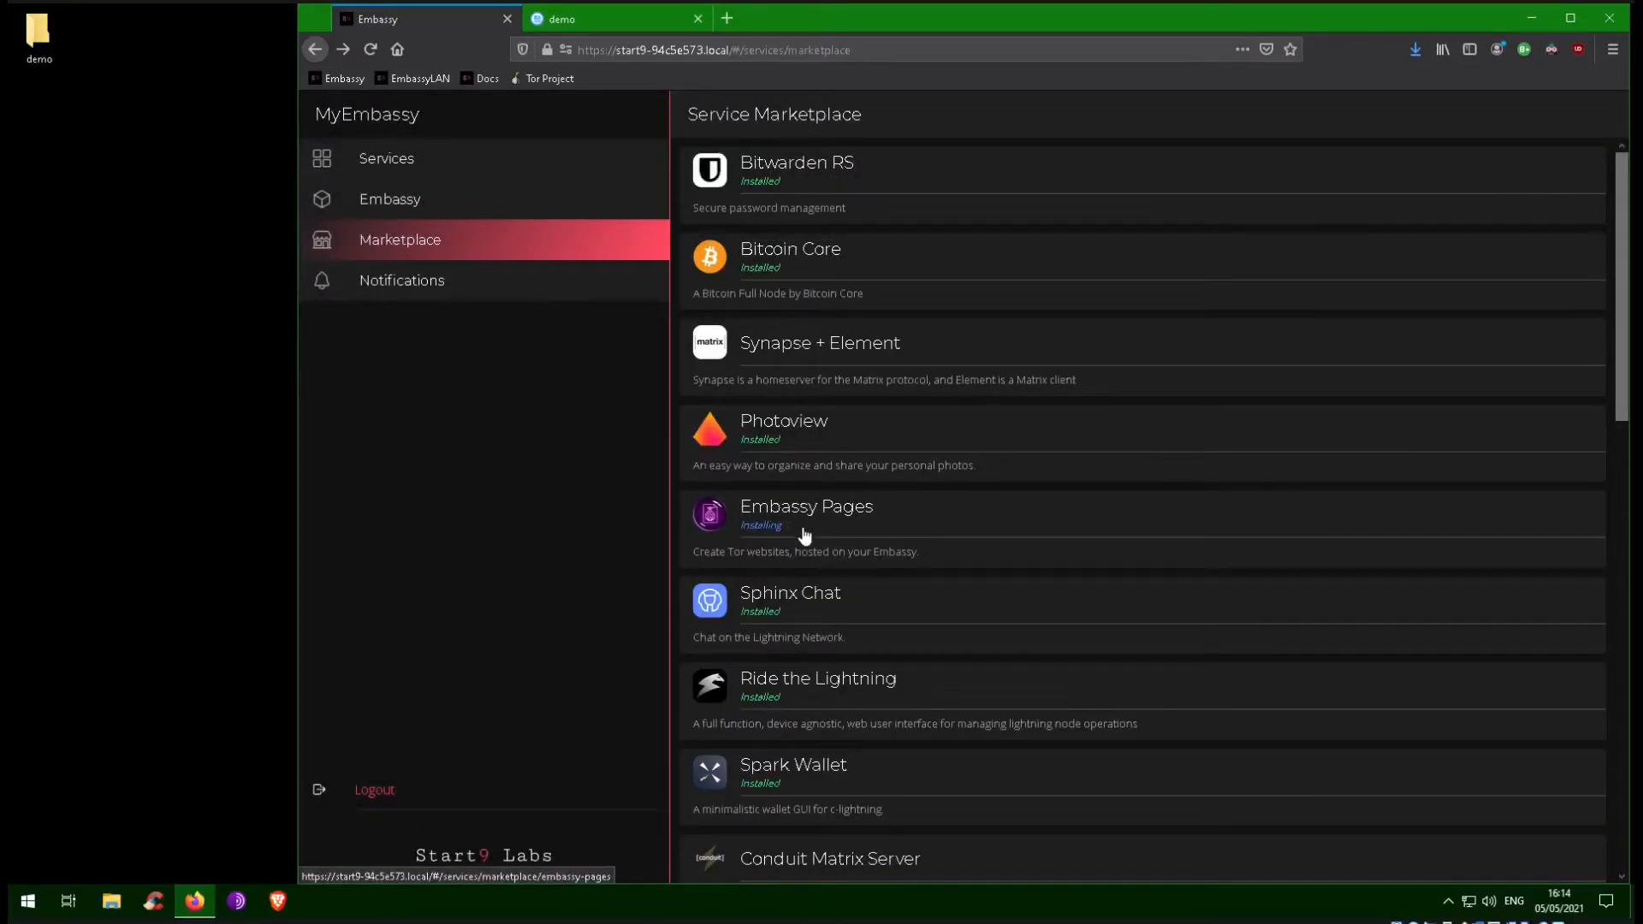
Open the installed Embassy Pages service and read through its instructions
left_click(429, 158)
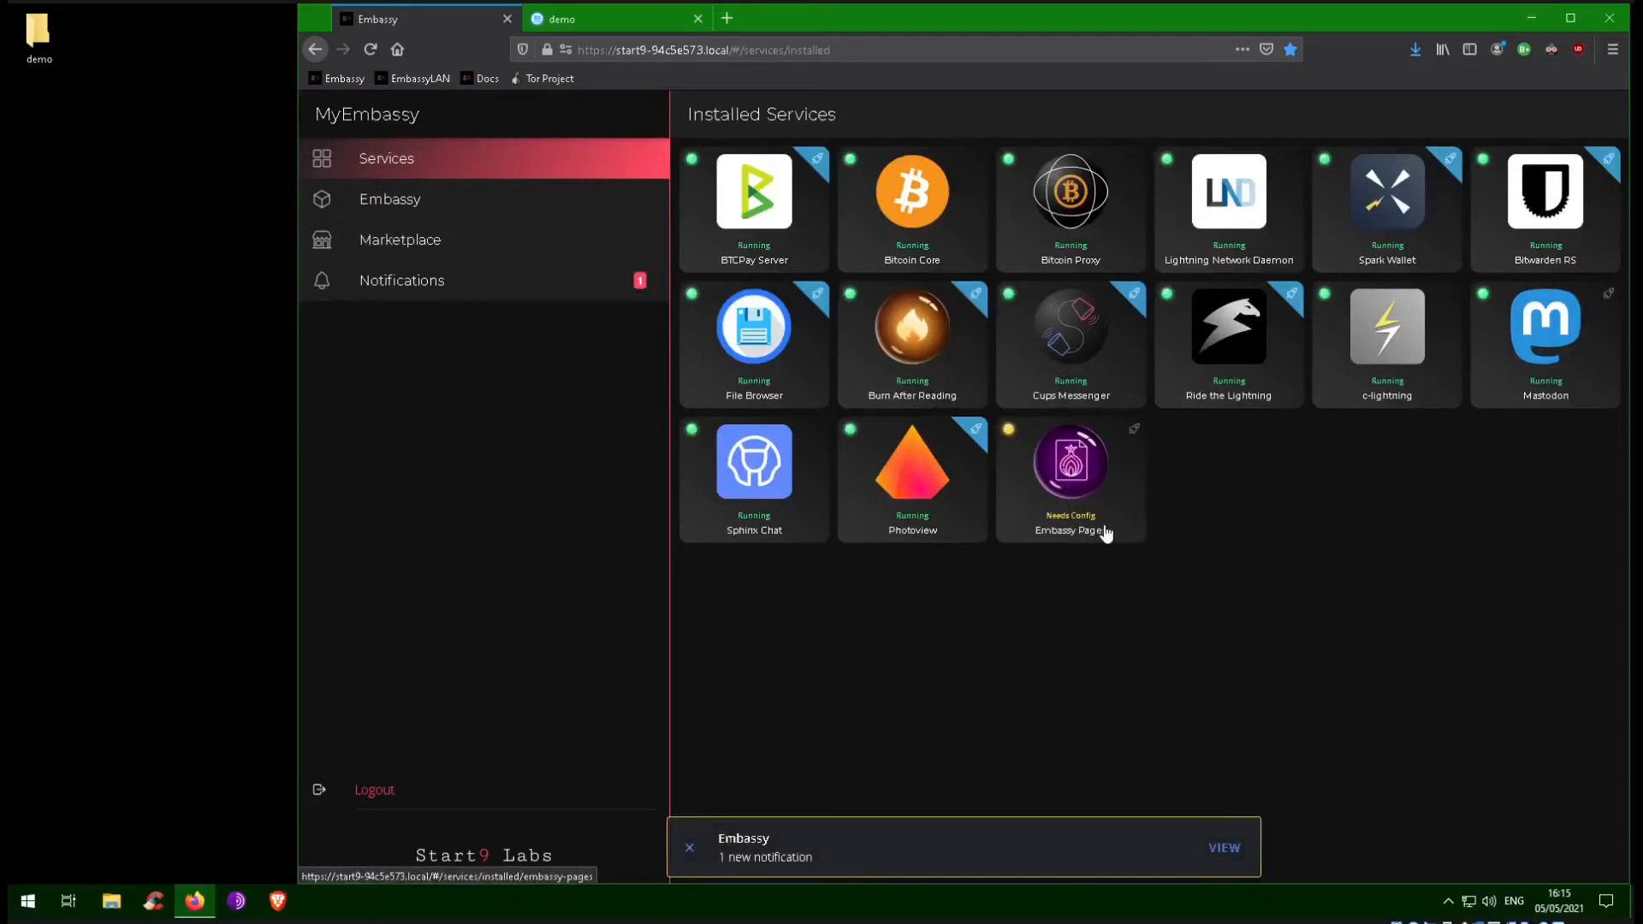
left_click(1076, 467)
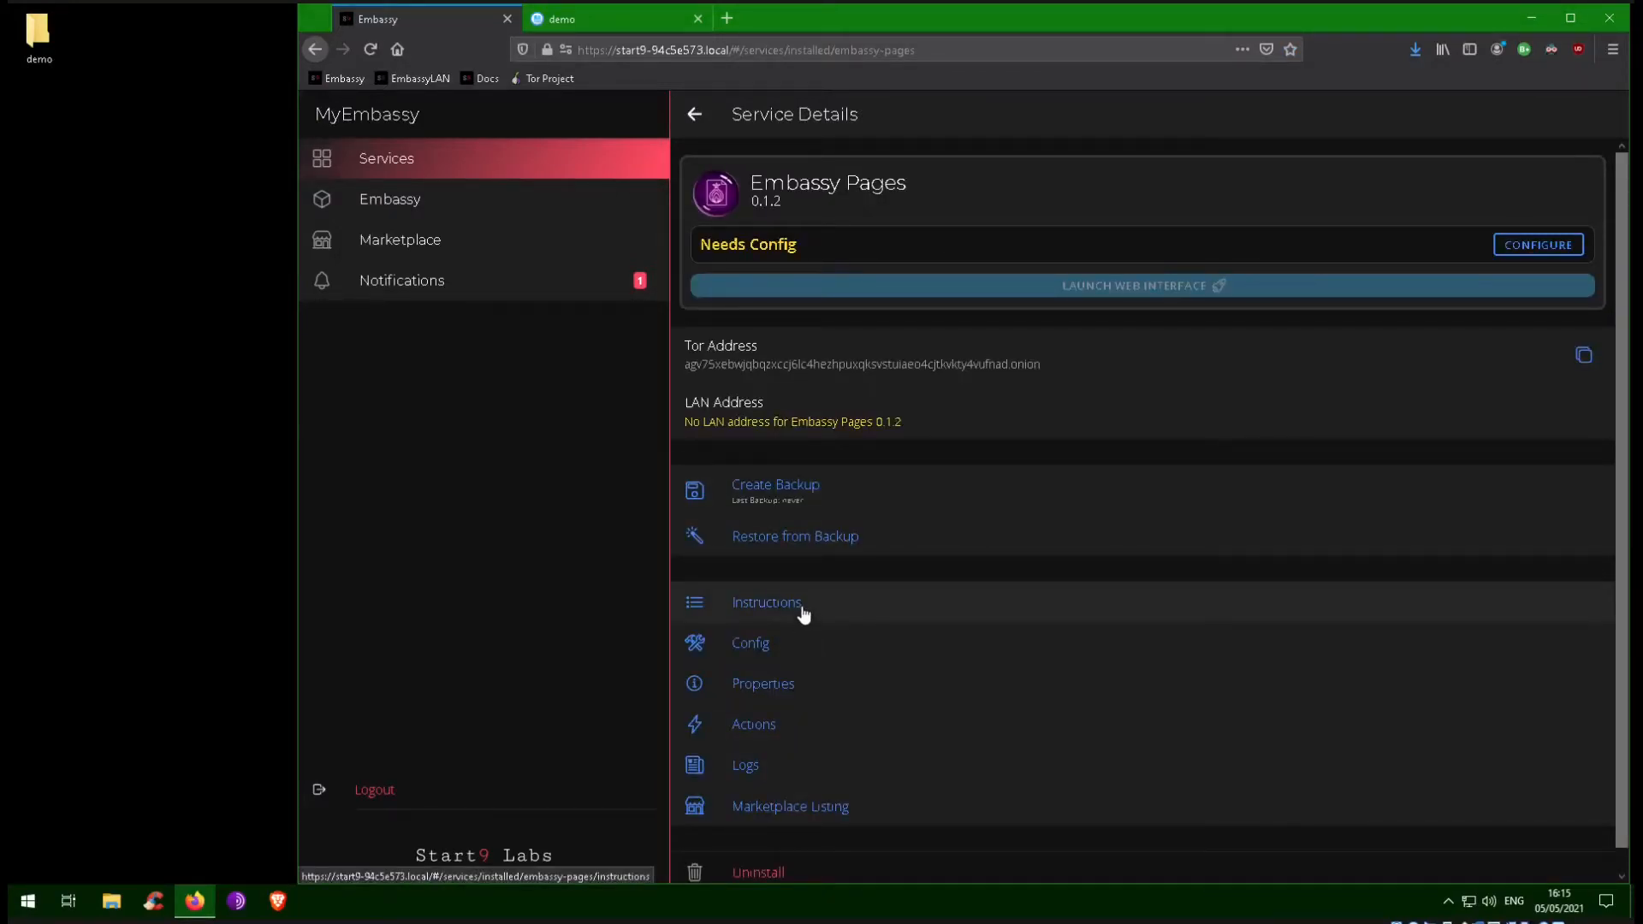
left_click(803, 614)
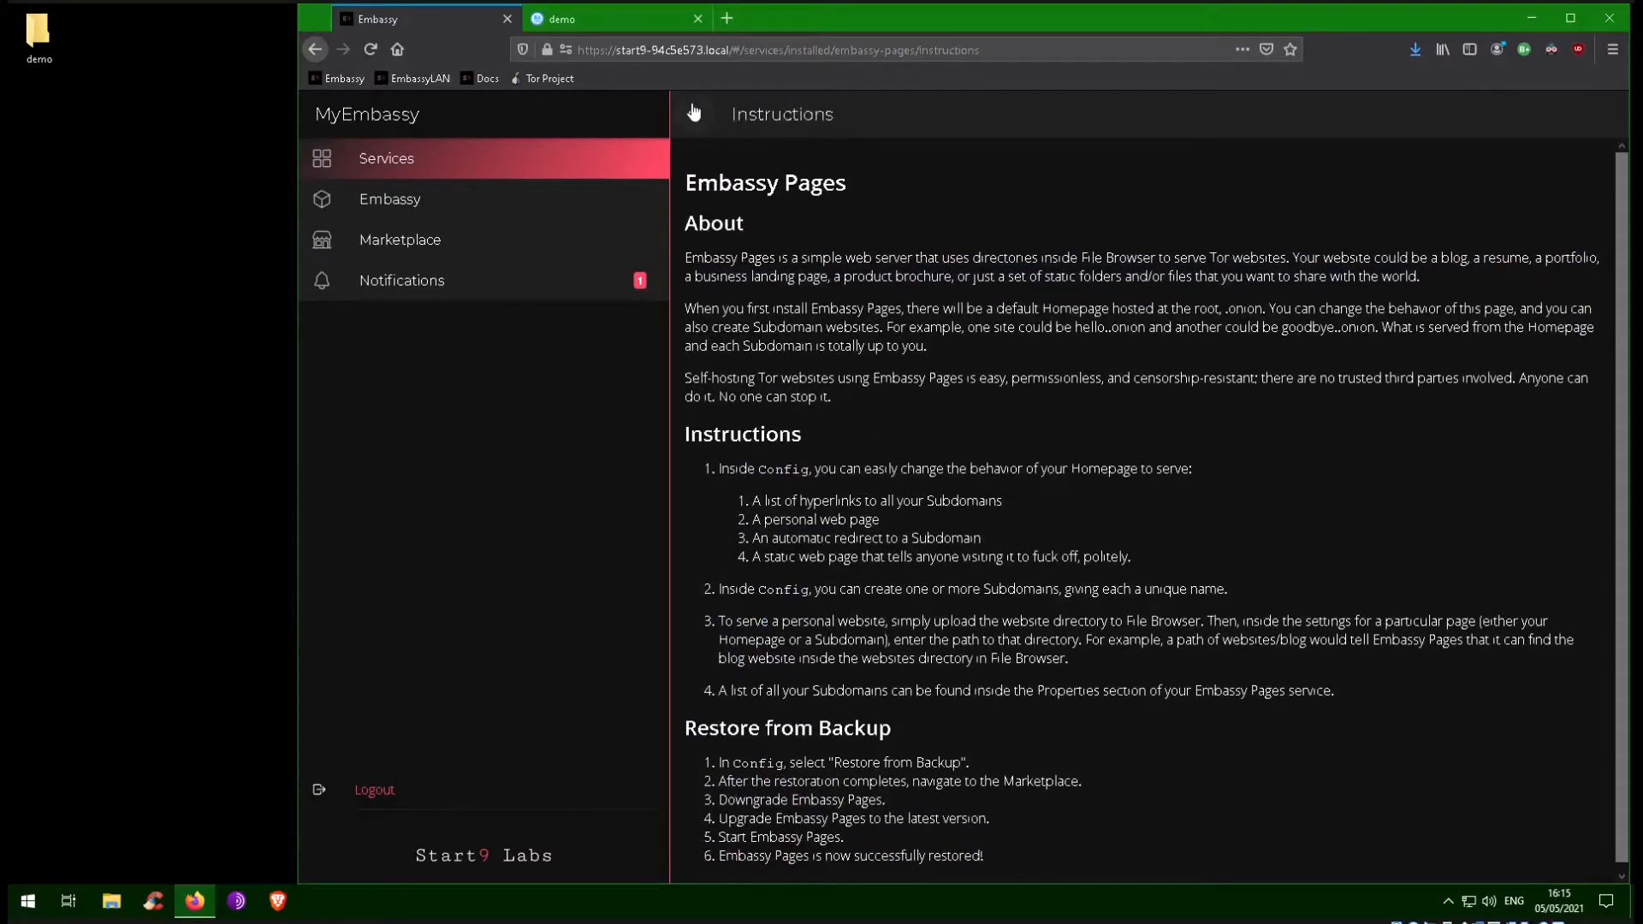
left_click(694, 113)
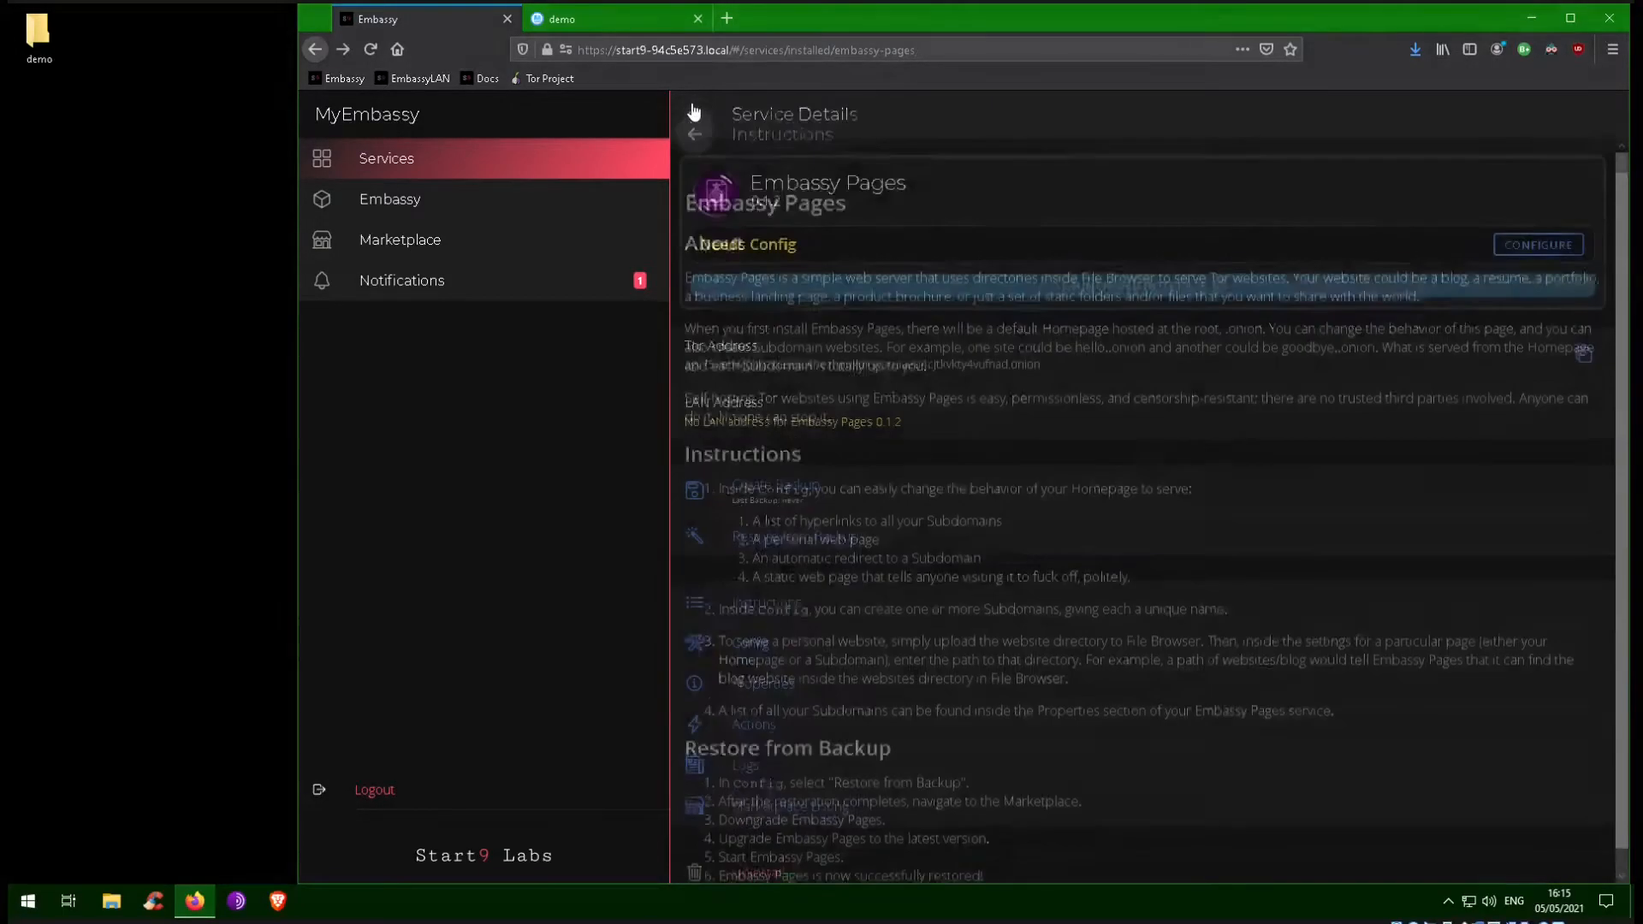
Add a subdomain named guns-n-bitcoin in the Embassy Pages configuration
left_click(1557, 249)
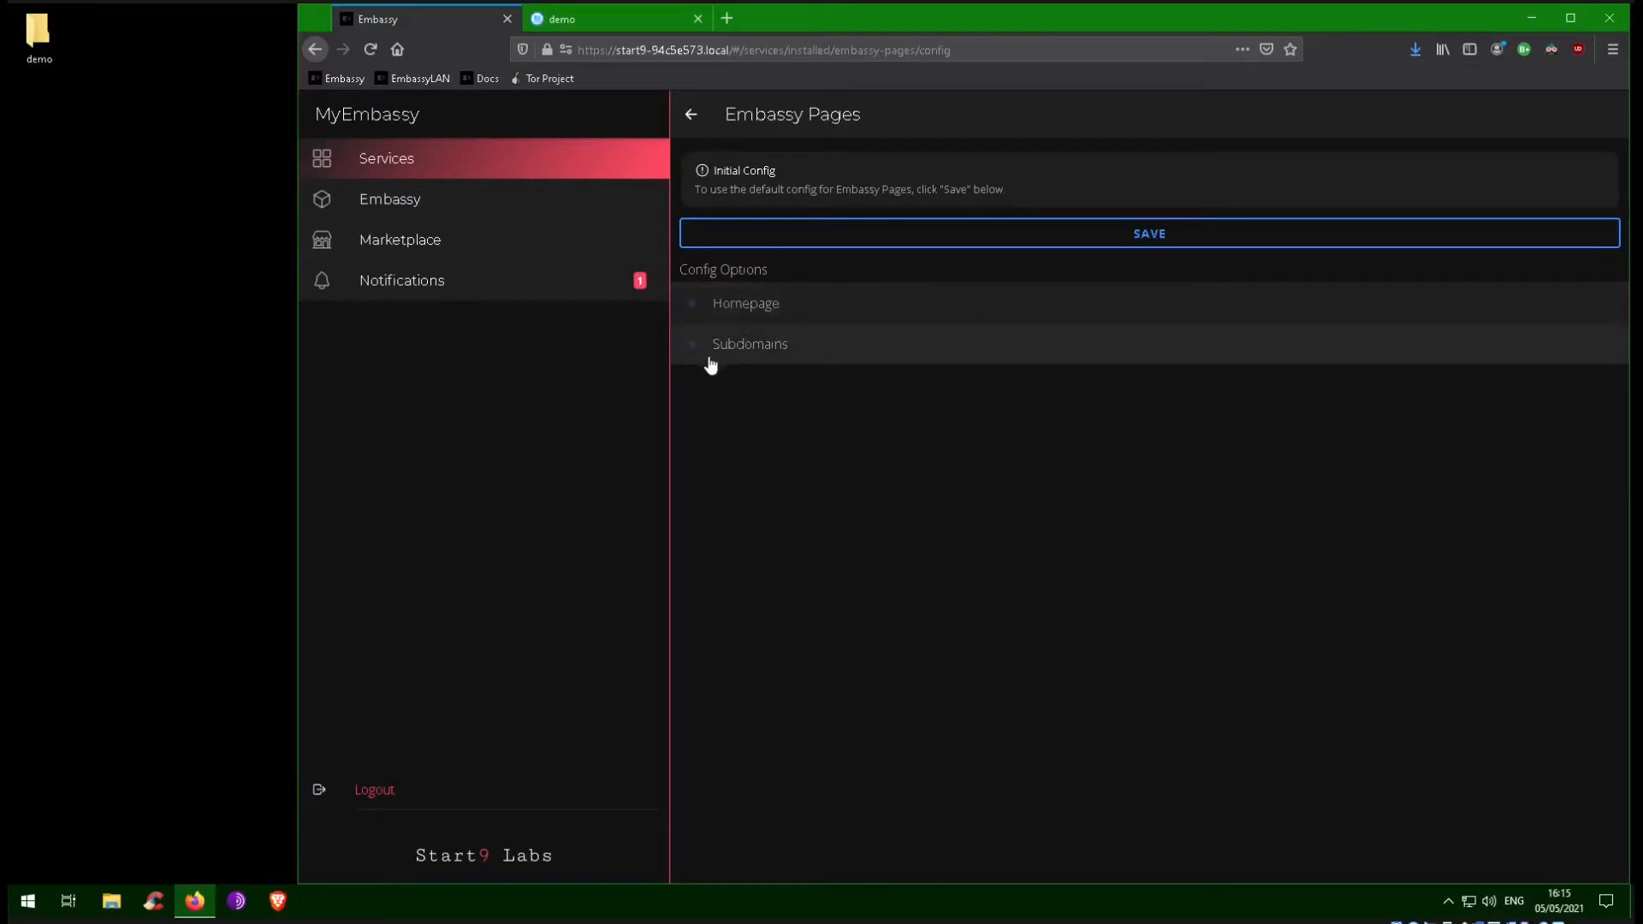
left_click(745, 345)
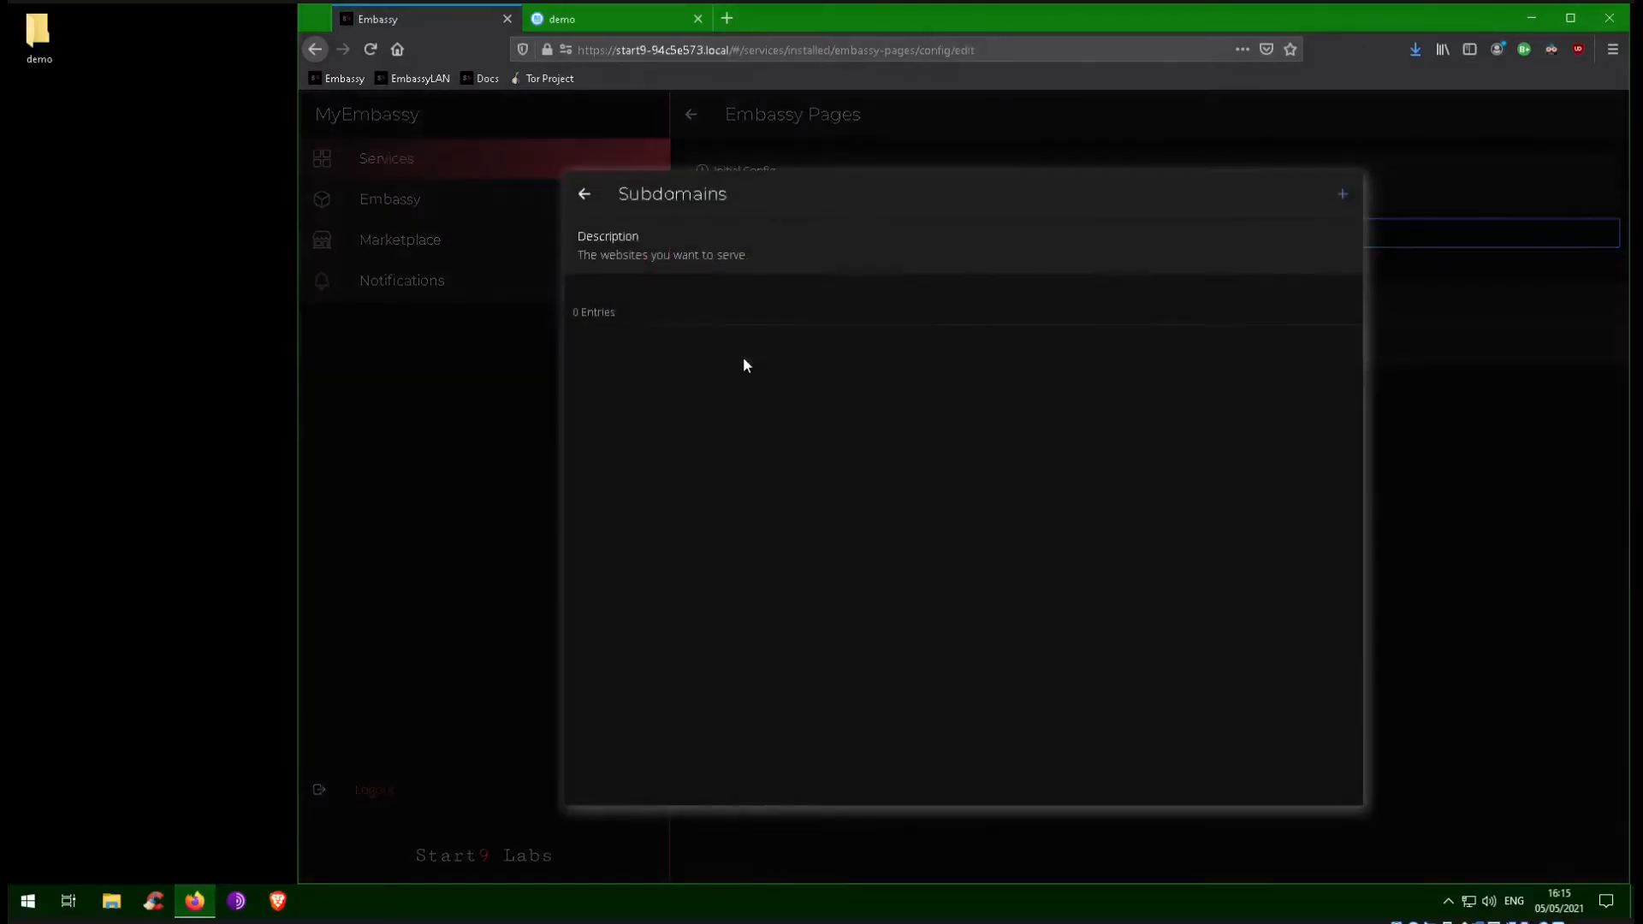
left_click(1343, 195)
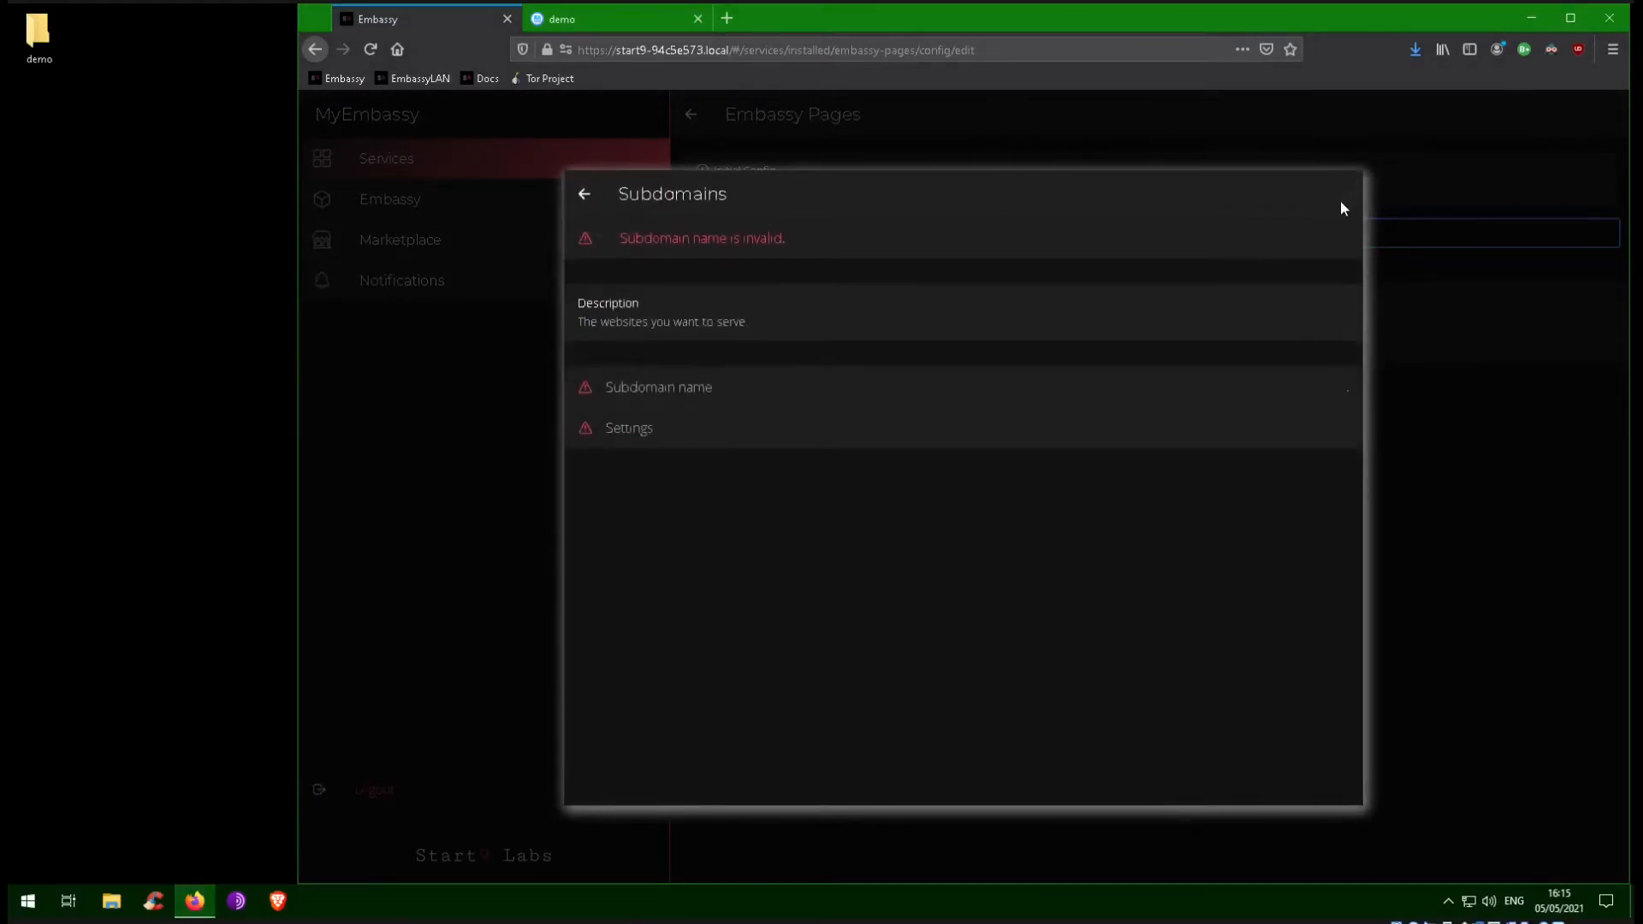
left_click(682, 388)
type("guns-")
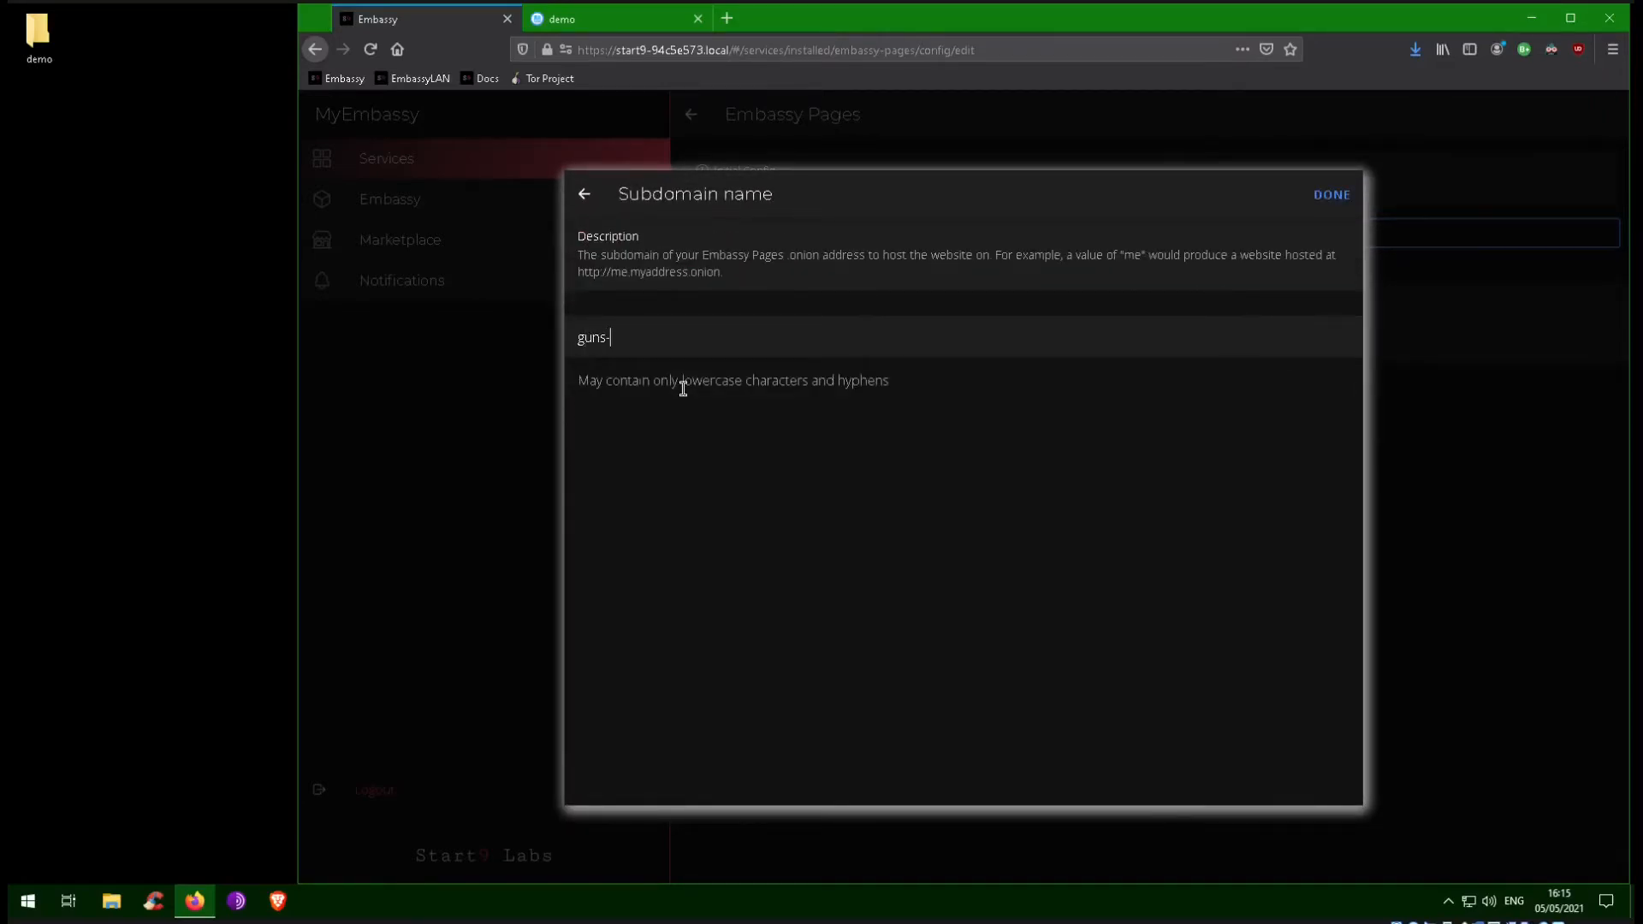
type("n-bitcoin")
left_click(1317, 199)
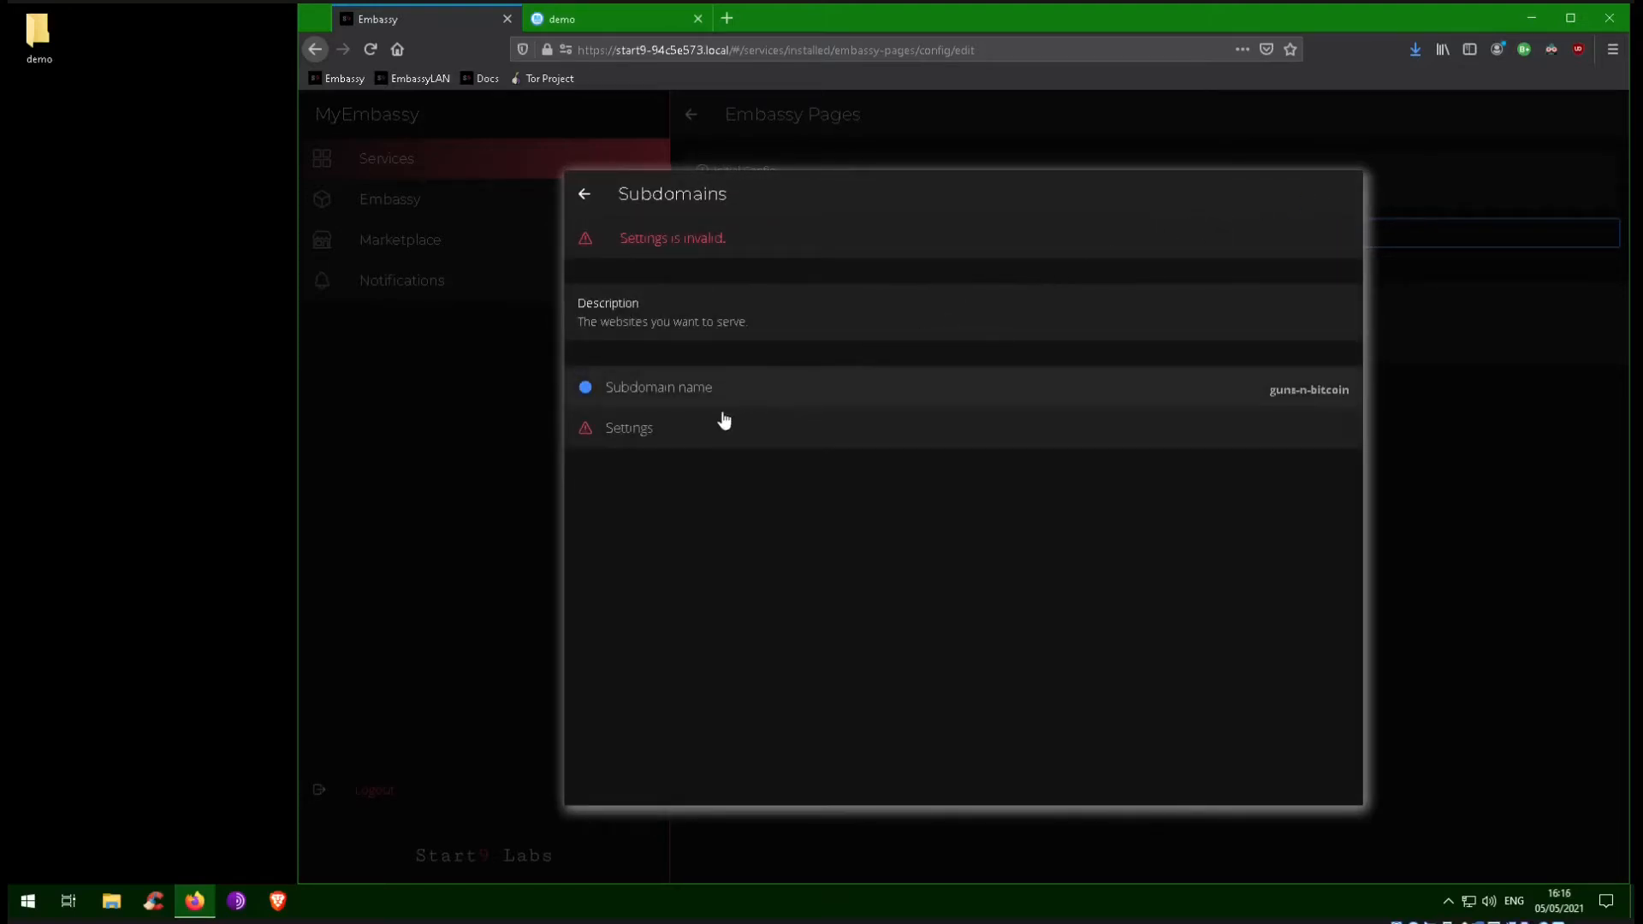
Enter demo as the directory path in the guns-n-bitcoin subdomain's Web Page settings
left_click(668, 433)
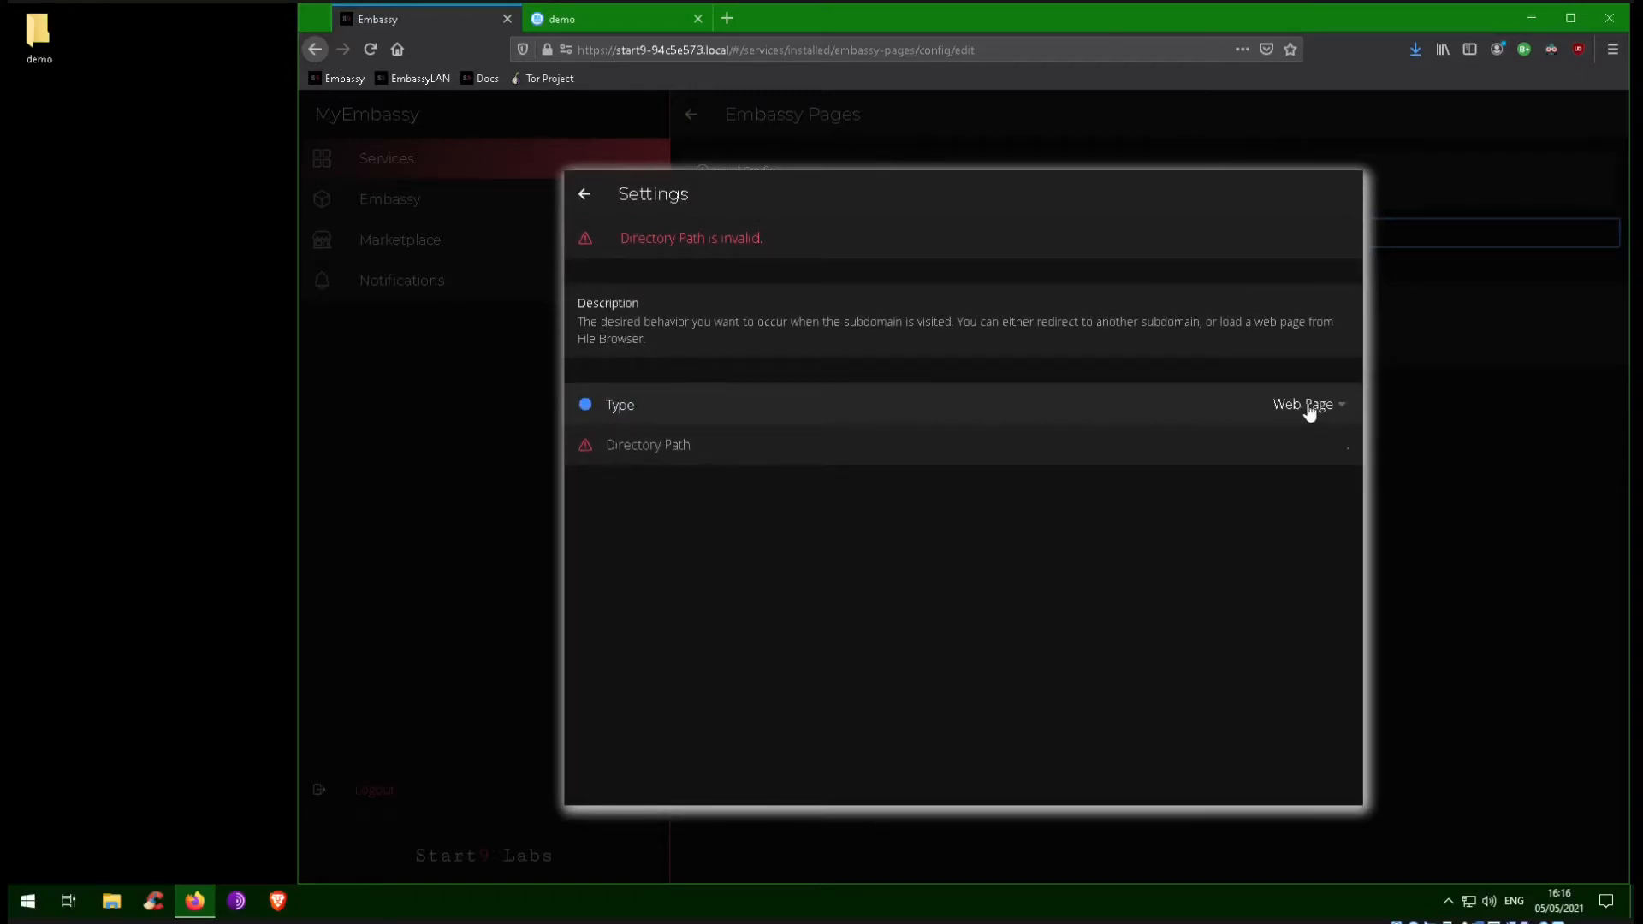
left_click(656, 453)
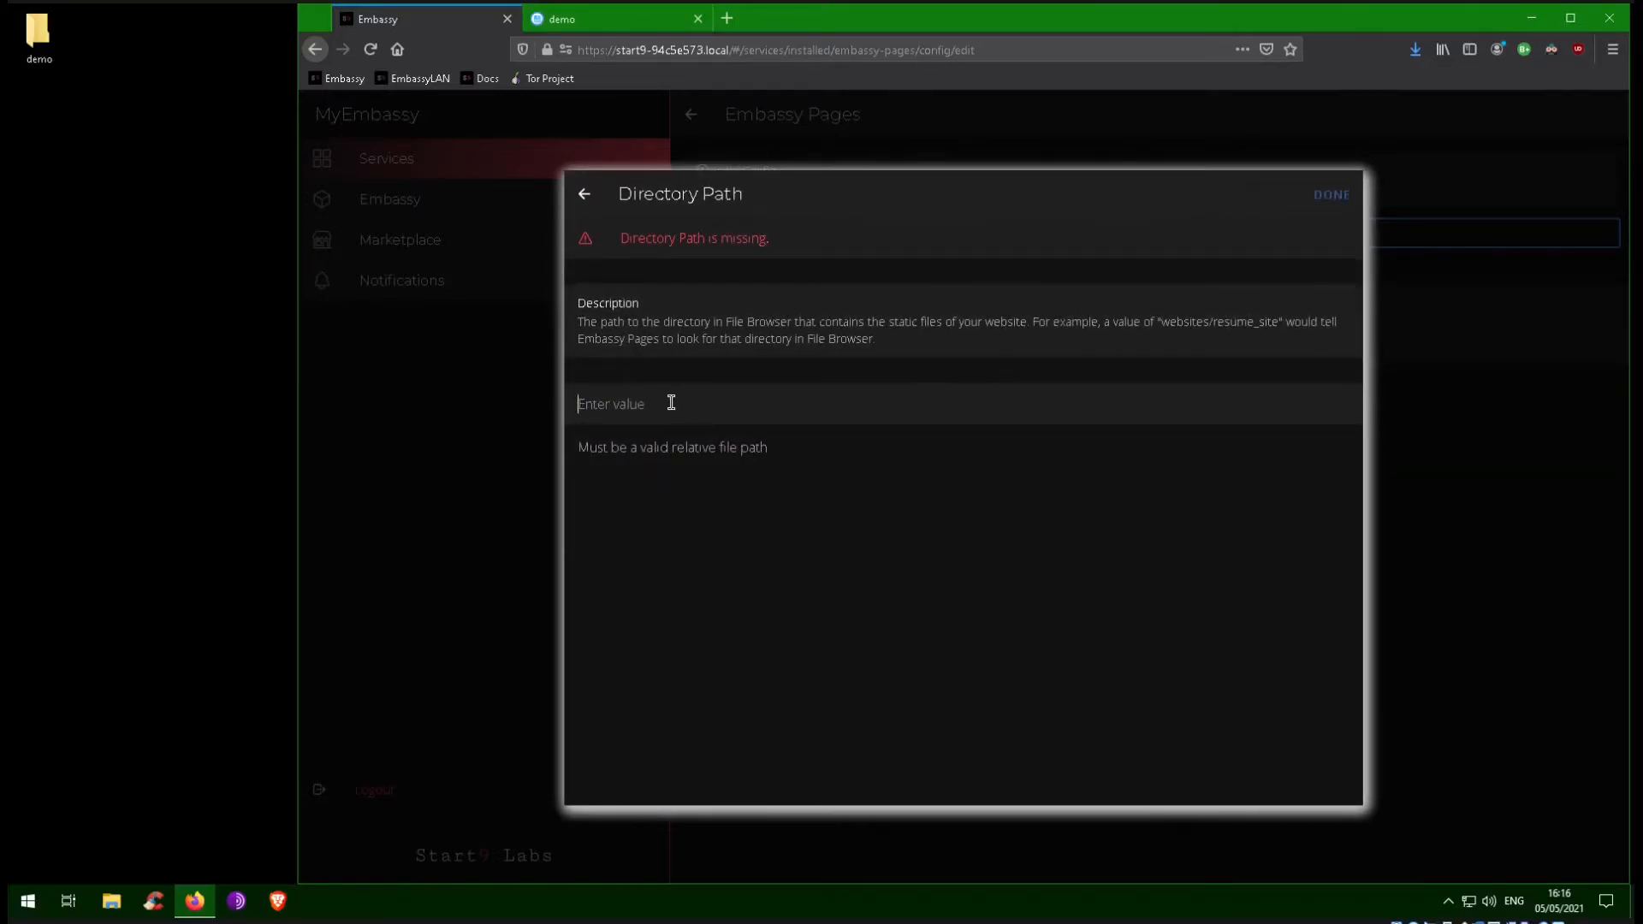
left_click(670, 403)
type("demo")
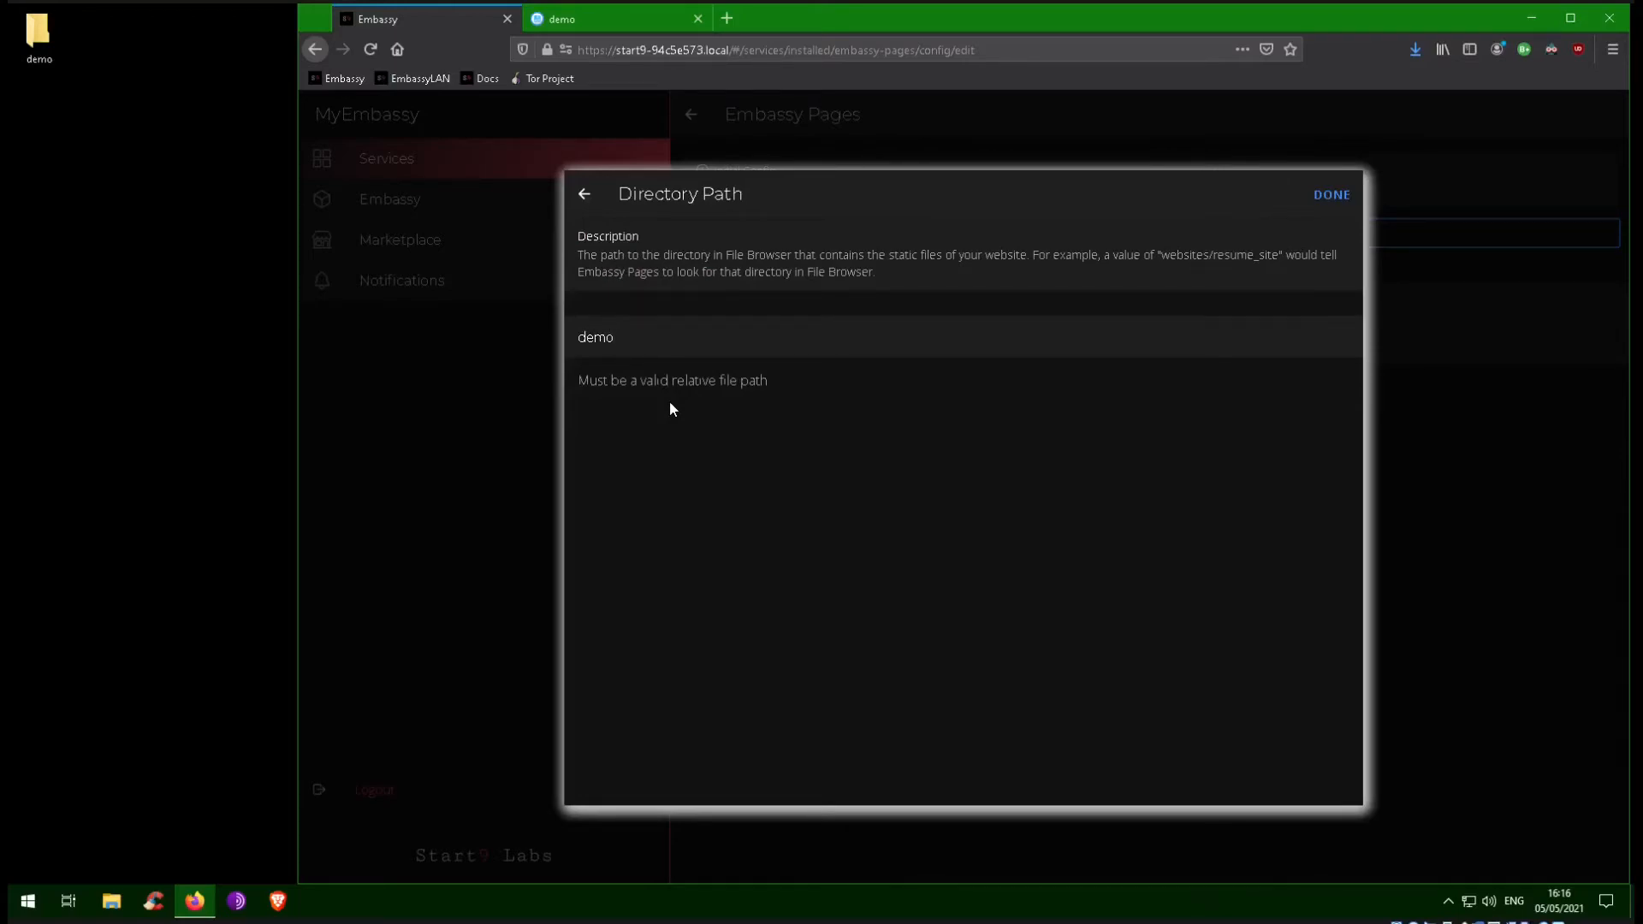
Try other-folder/demo as the nested directory path, and restore the path to demo
key("BackSpace")
key("BackSpace")
key("BackSpace")
key("BackSpace")
type("other-folder/demo")
key("Home")
key("Delete")
key("Delete")
key("Delete")
key("Delete")
key("Delete")
key("Delete")
key("Delete")
key("Delete")
key("Delete")
key("Delete")
key("Delete")
key("Delete")
Save the Embassy Pages configuration with the demo directory path applied, and start the service
left_click(1340, 197)
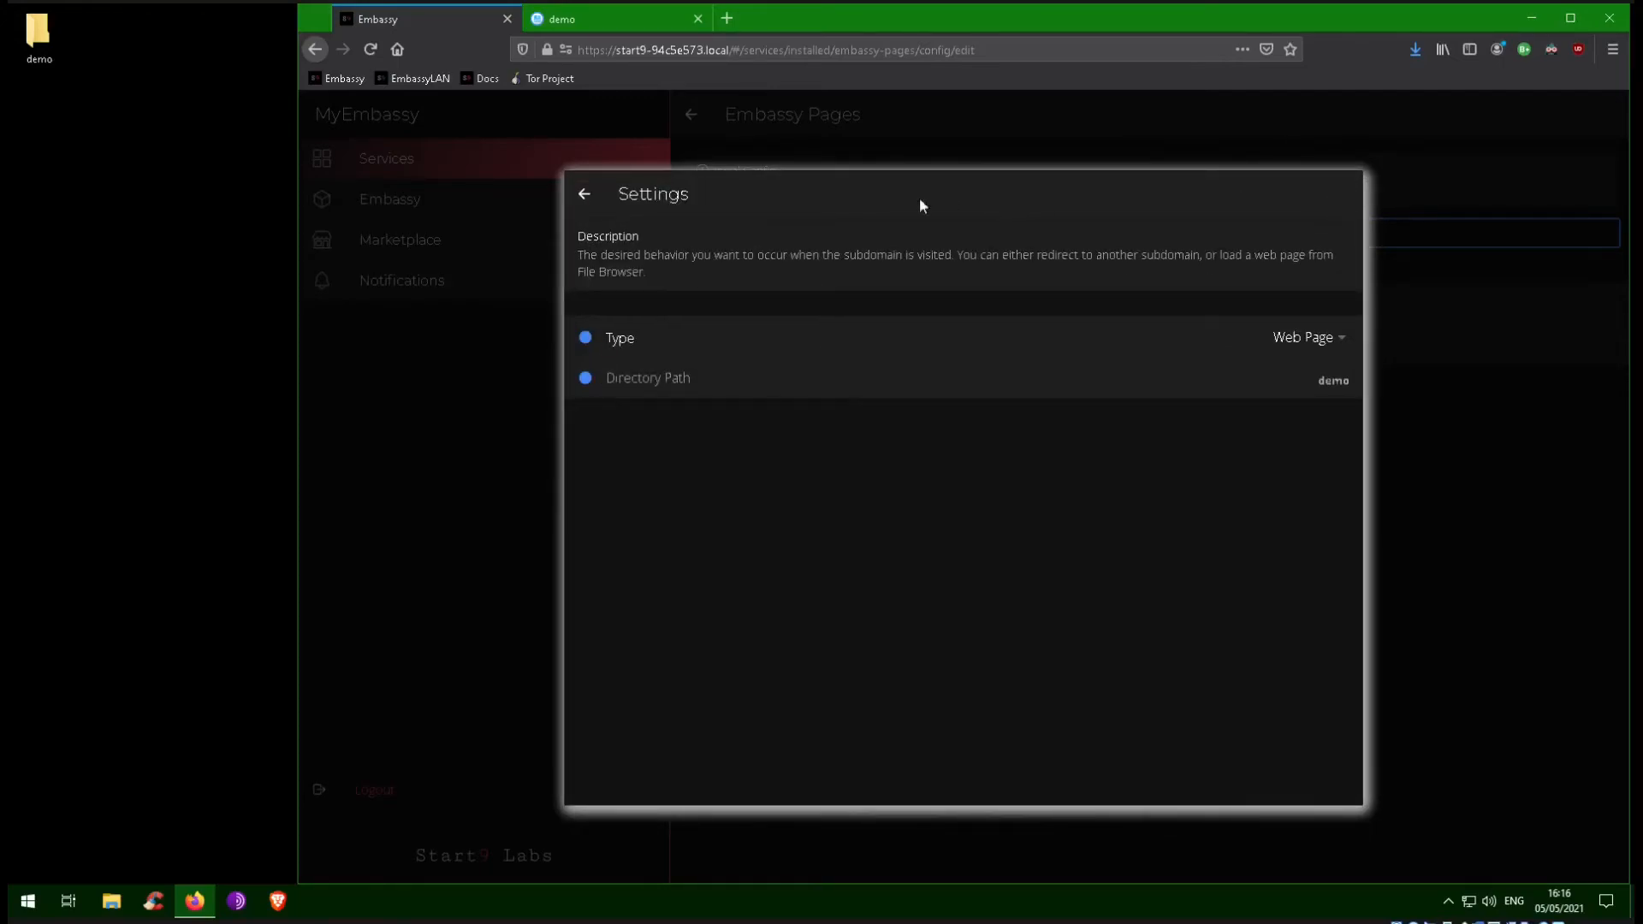
left_click(582, 197)
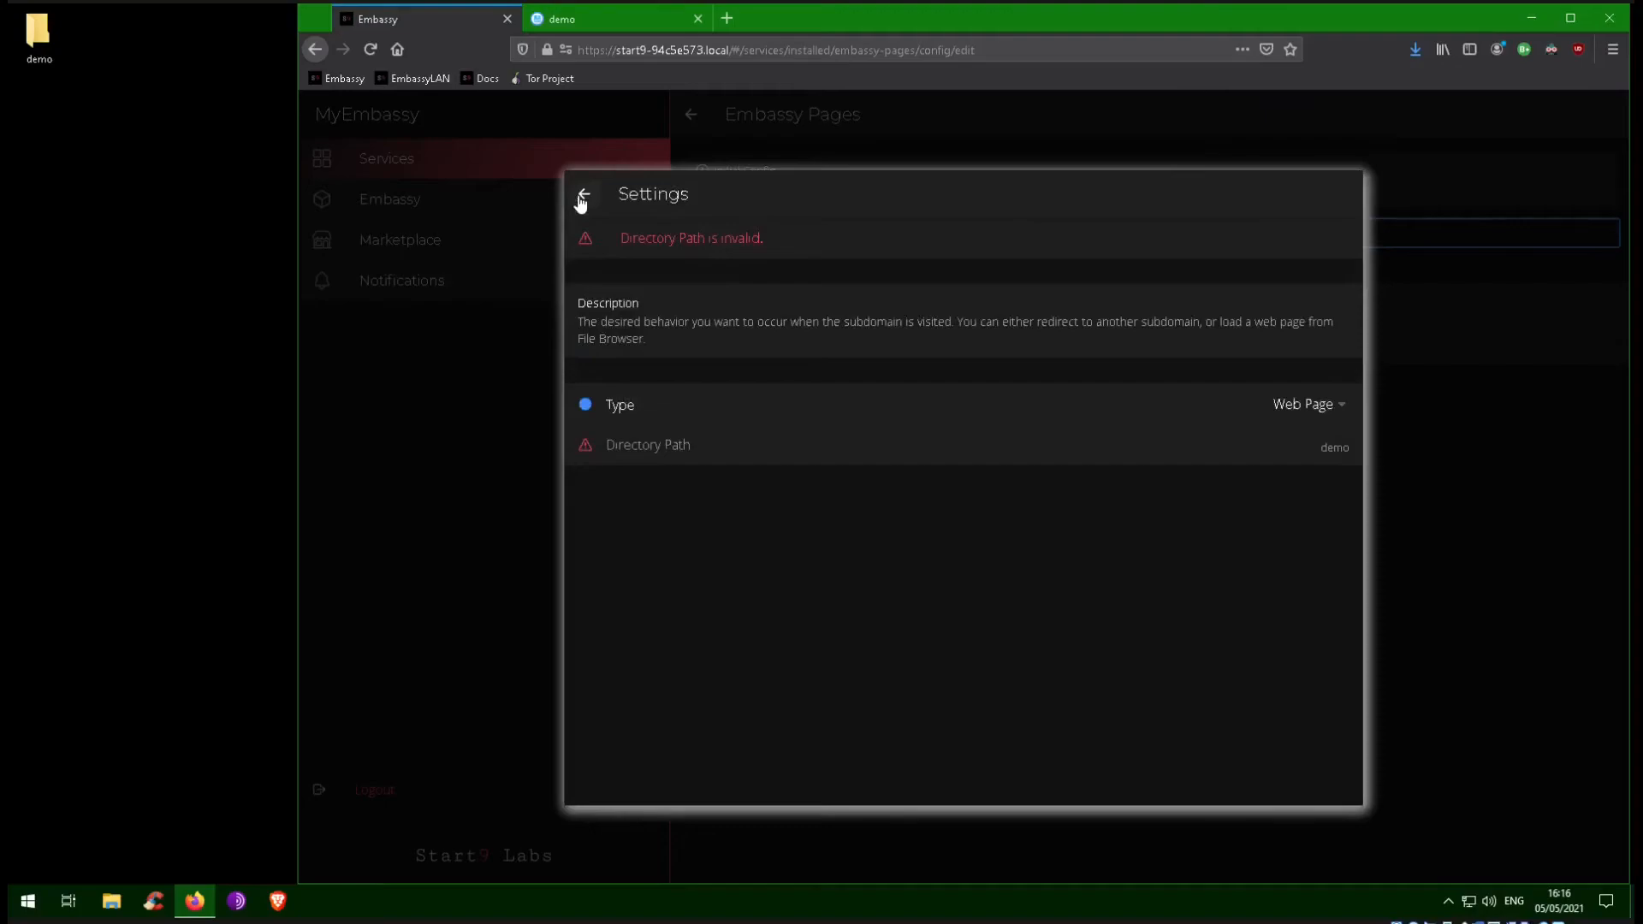
left_click(583, 196)
left_click(582, 196)
left_click(582, 196)
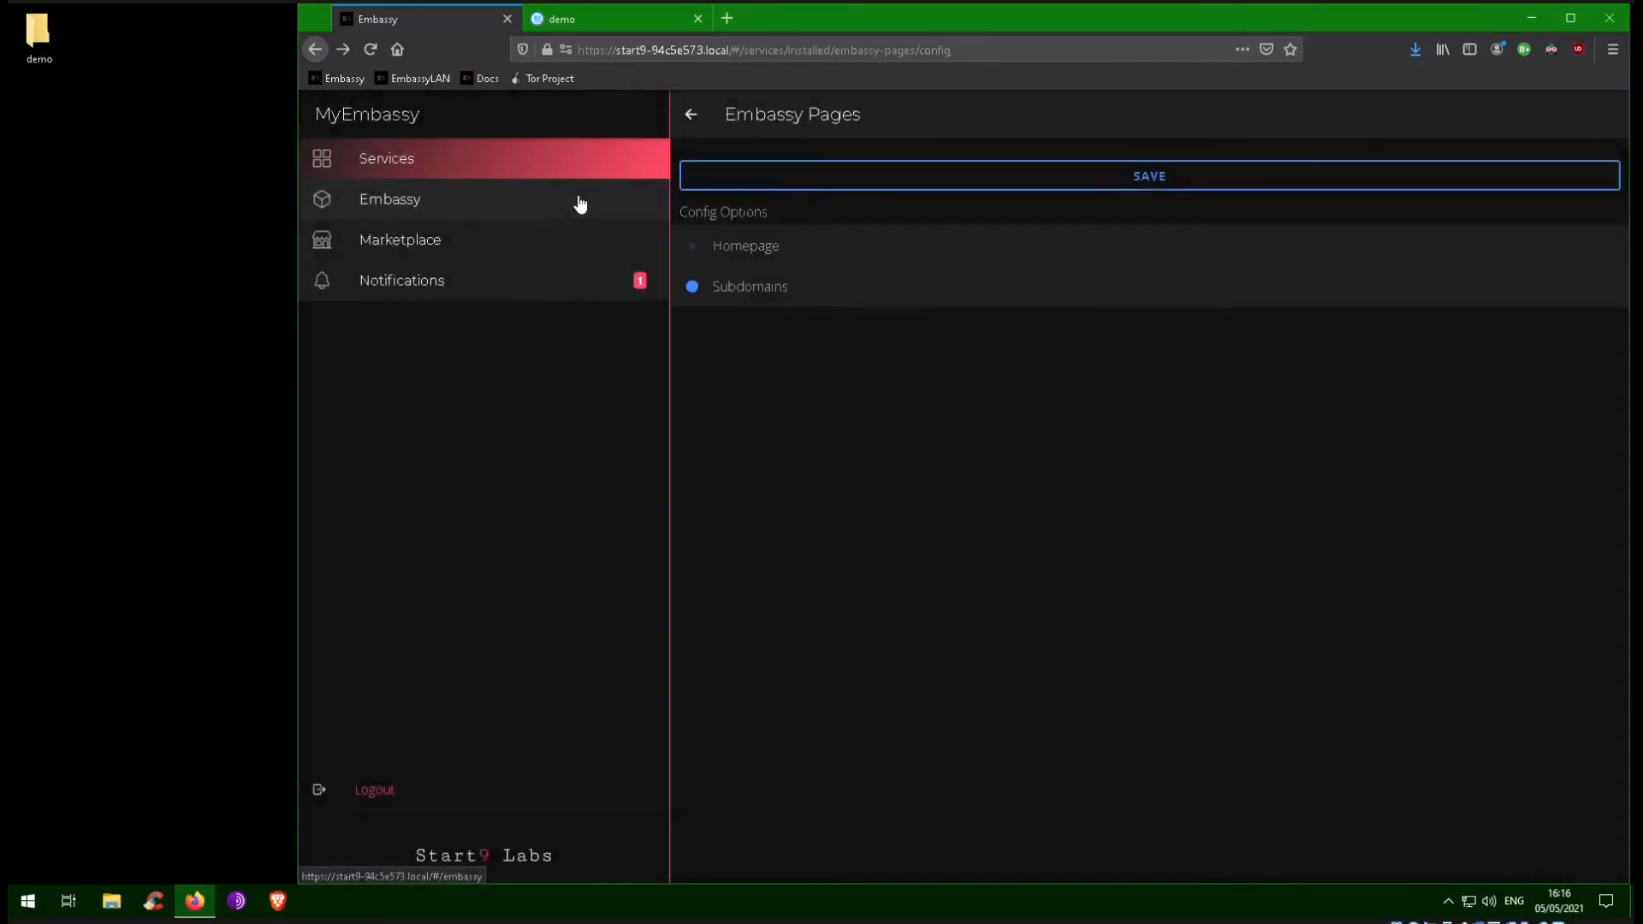
left_click(1085, 182)
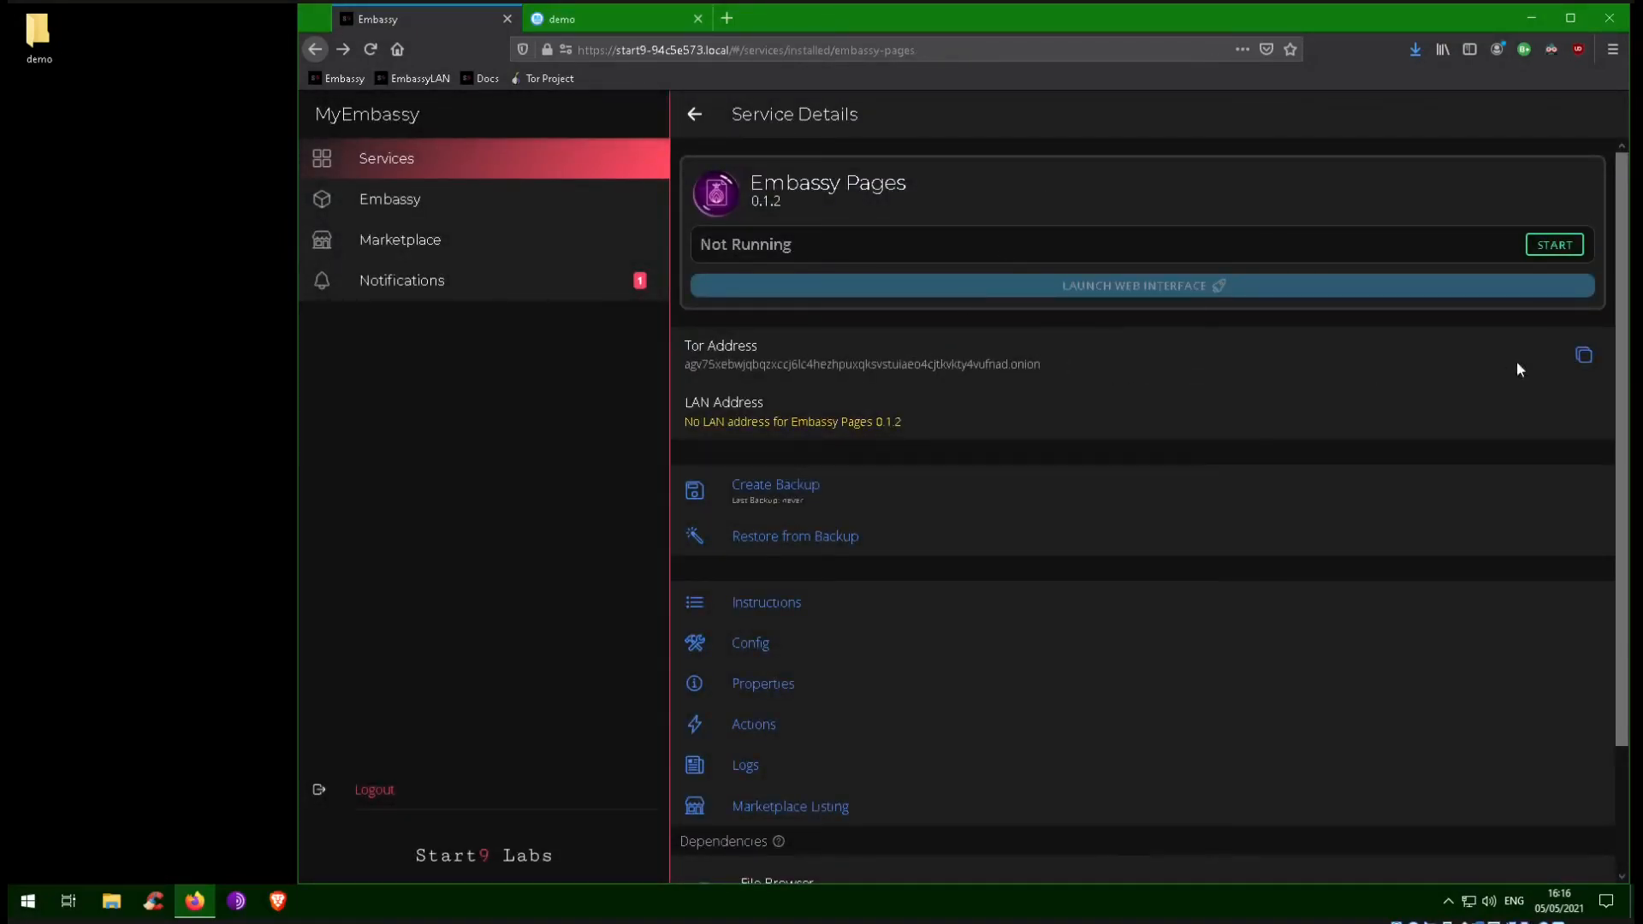
left_click(1553, 247)
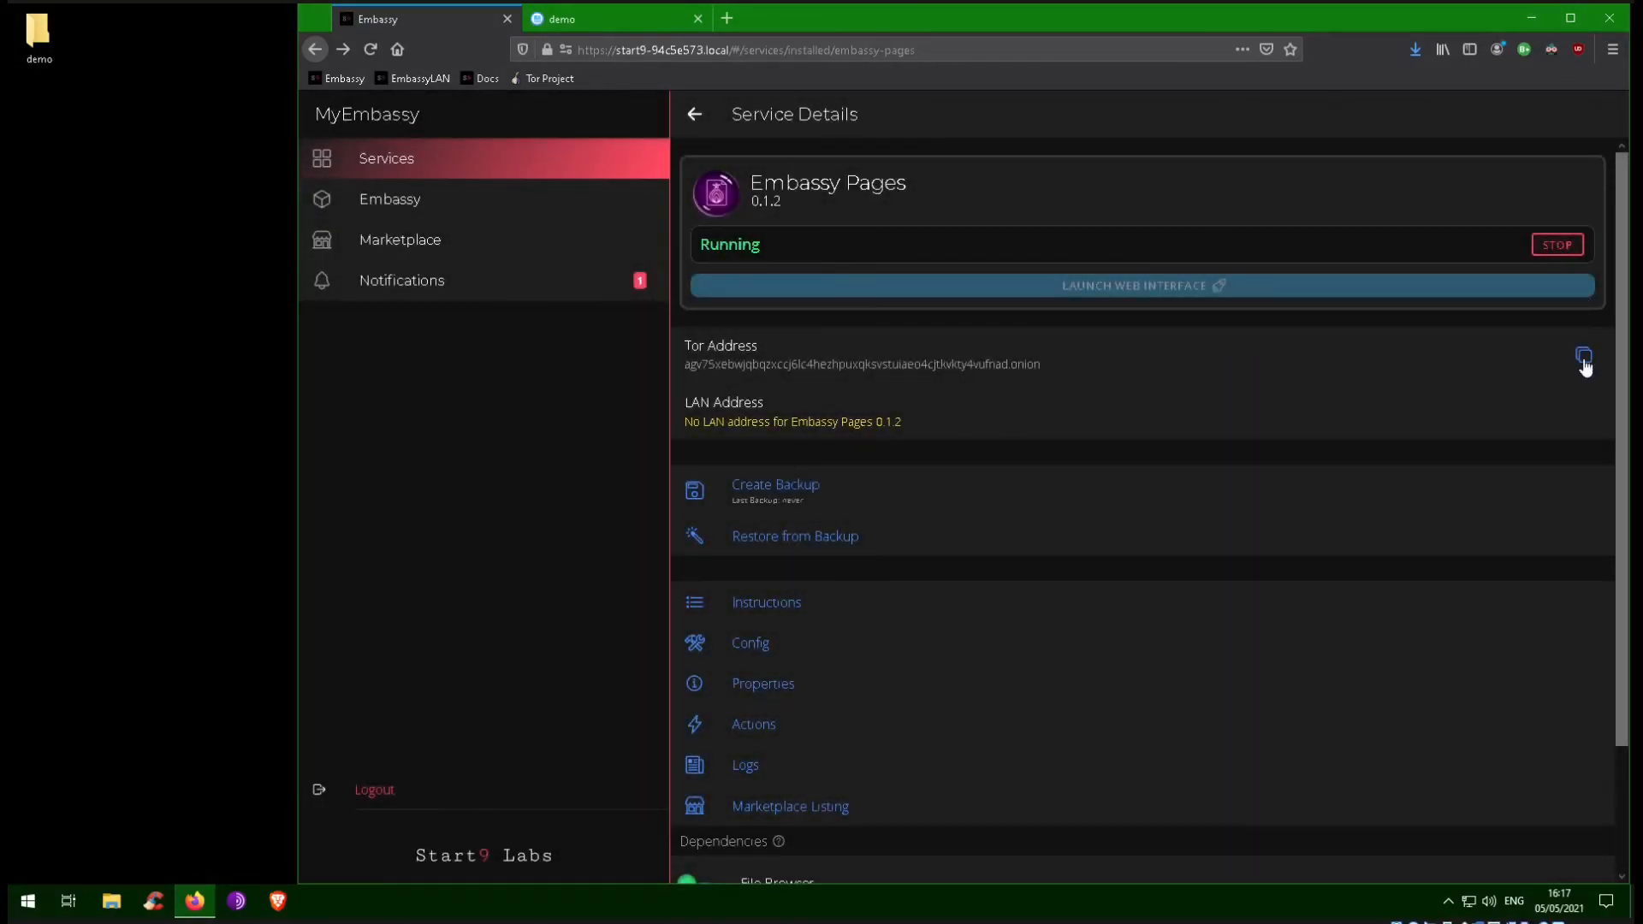
Copy the Embassy Pages Tor address and load its guns-n-bitcoin subdomain in a new browser tab
left_click(1583, 360)
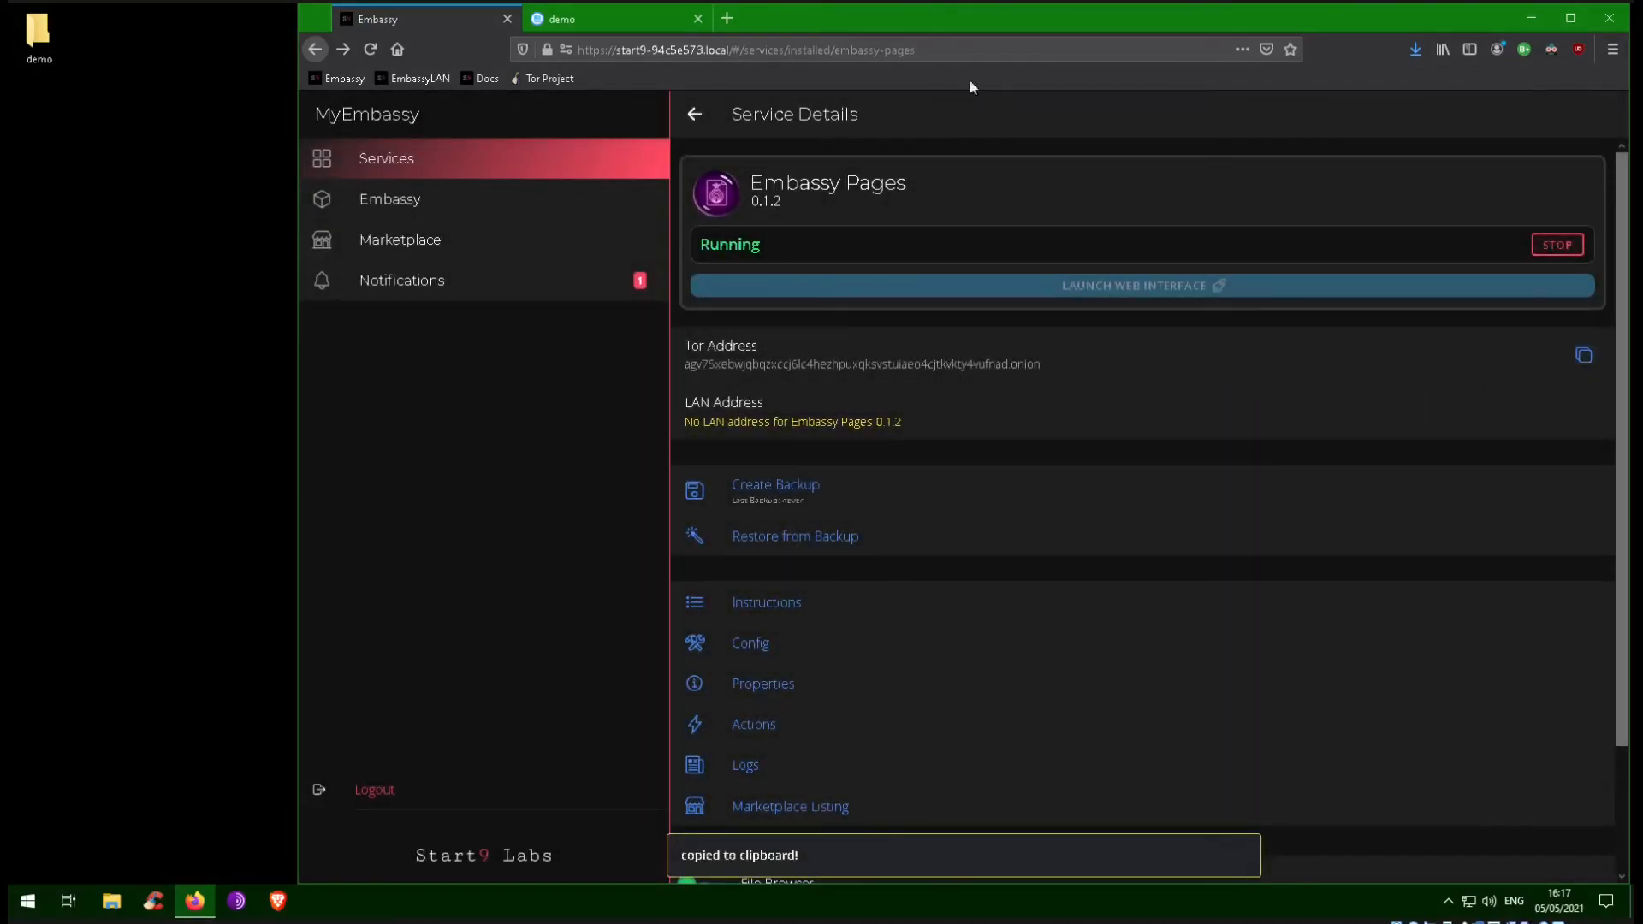
left_click(726, 18)
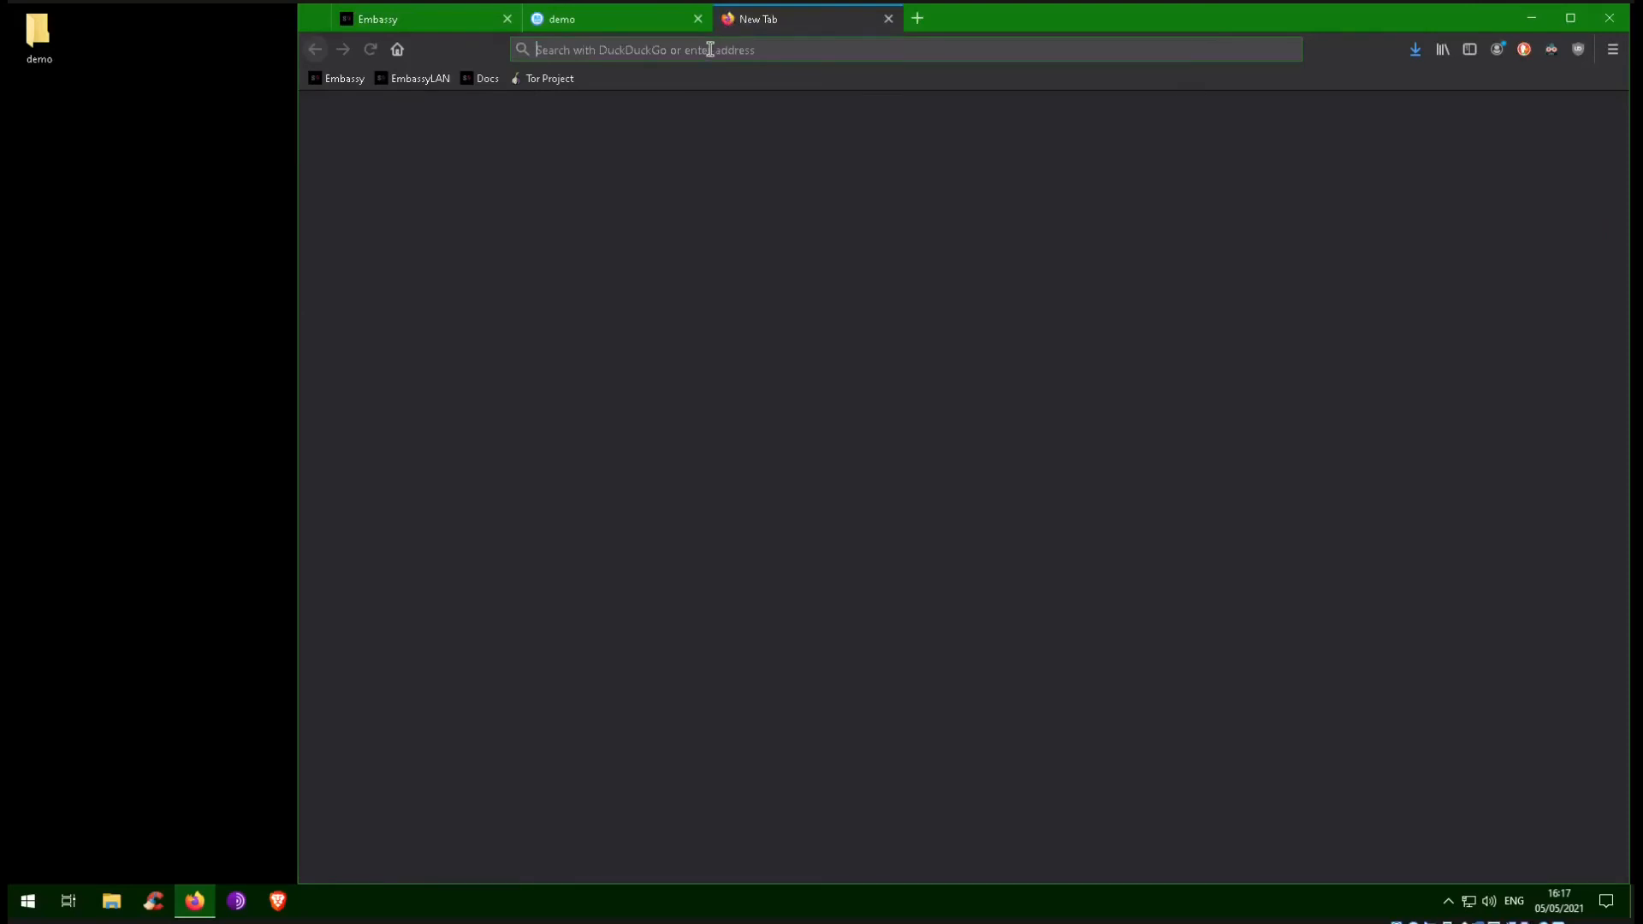
type("guns-n-bitcoin")
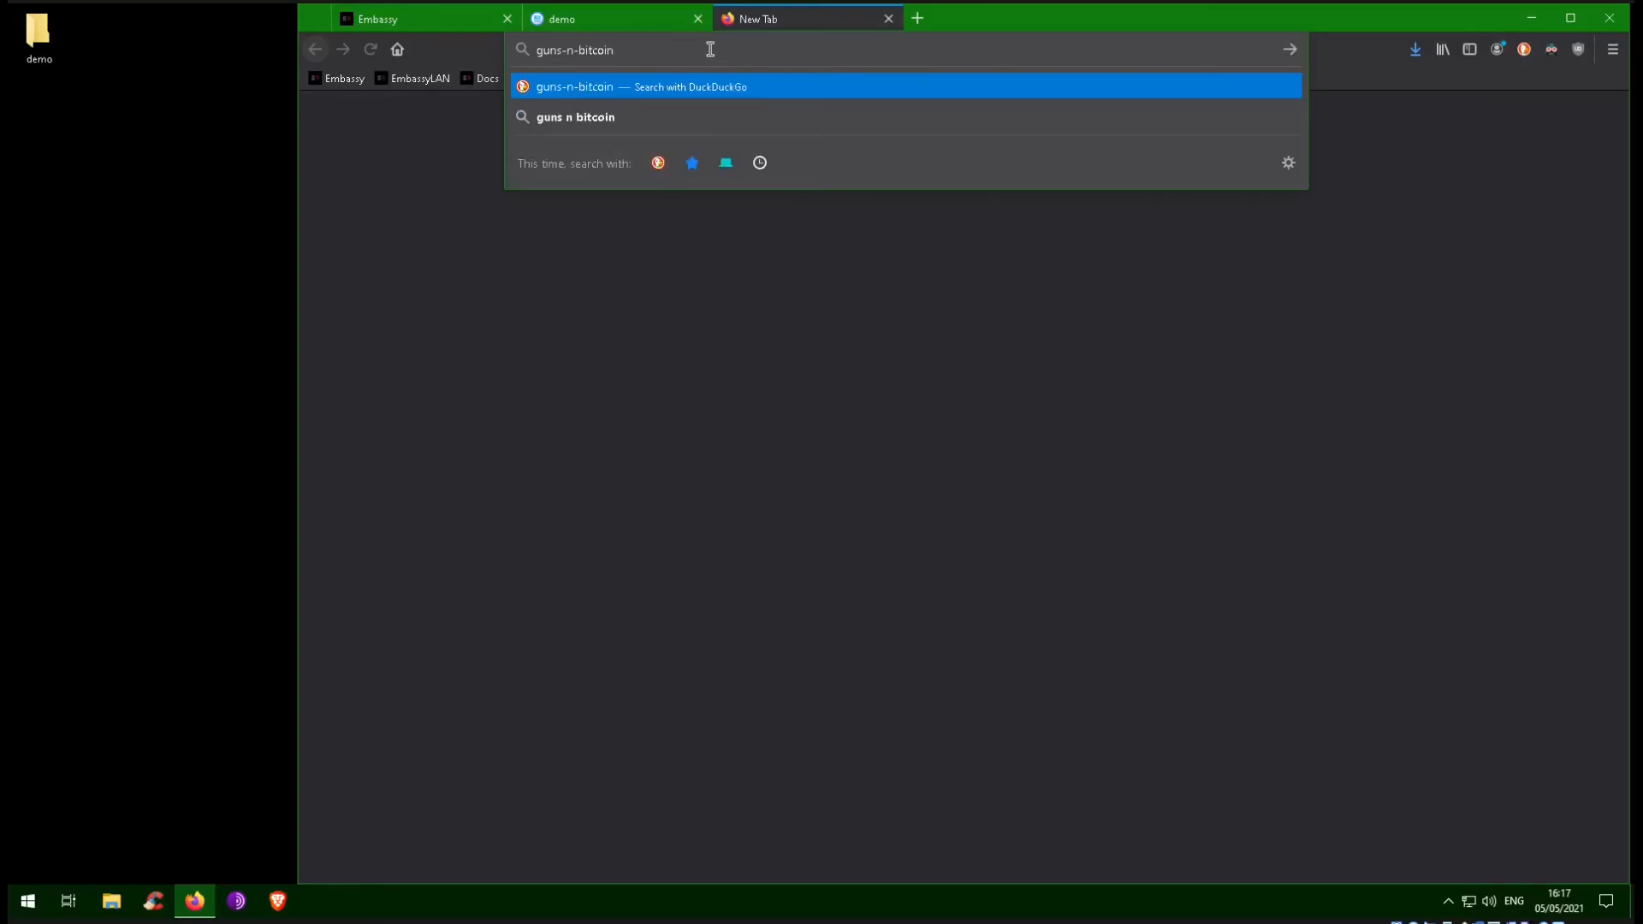
type(".")
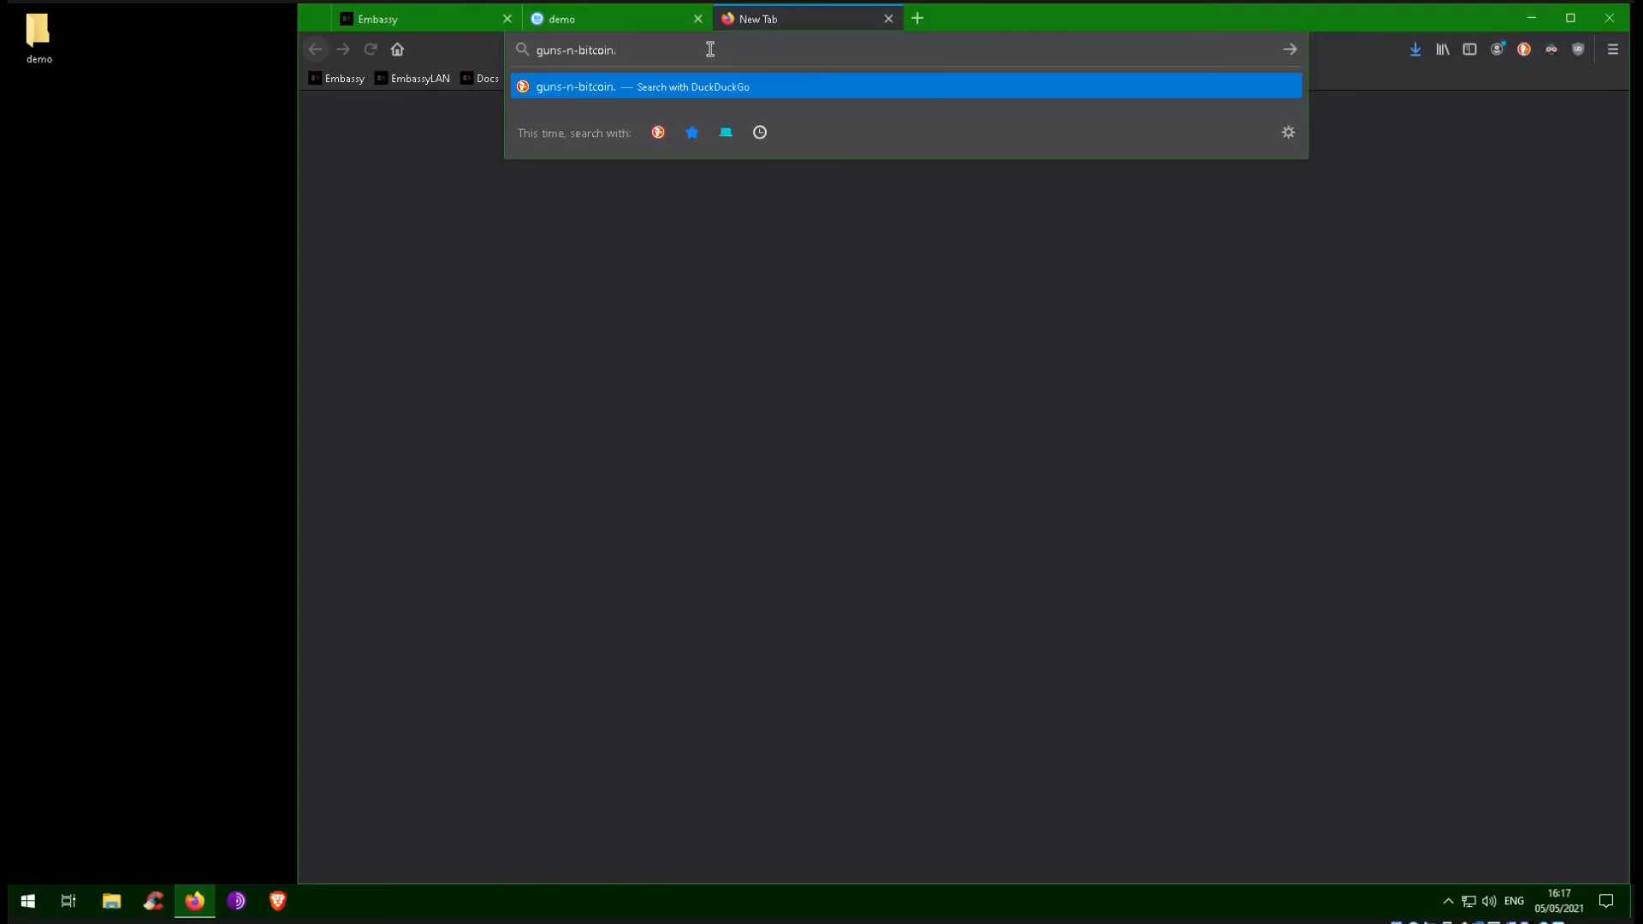
key("ctrl+v")
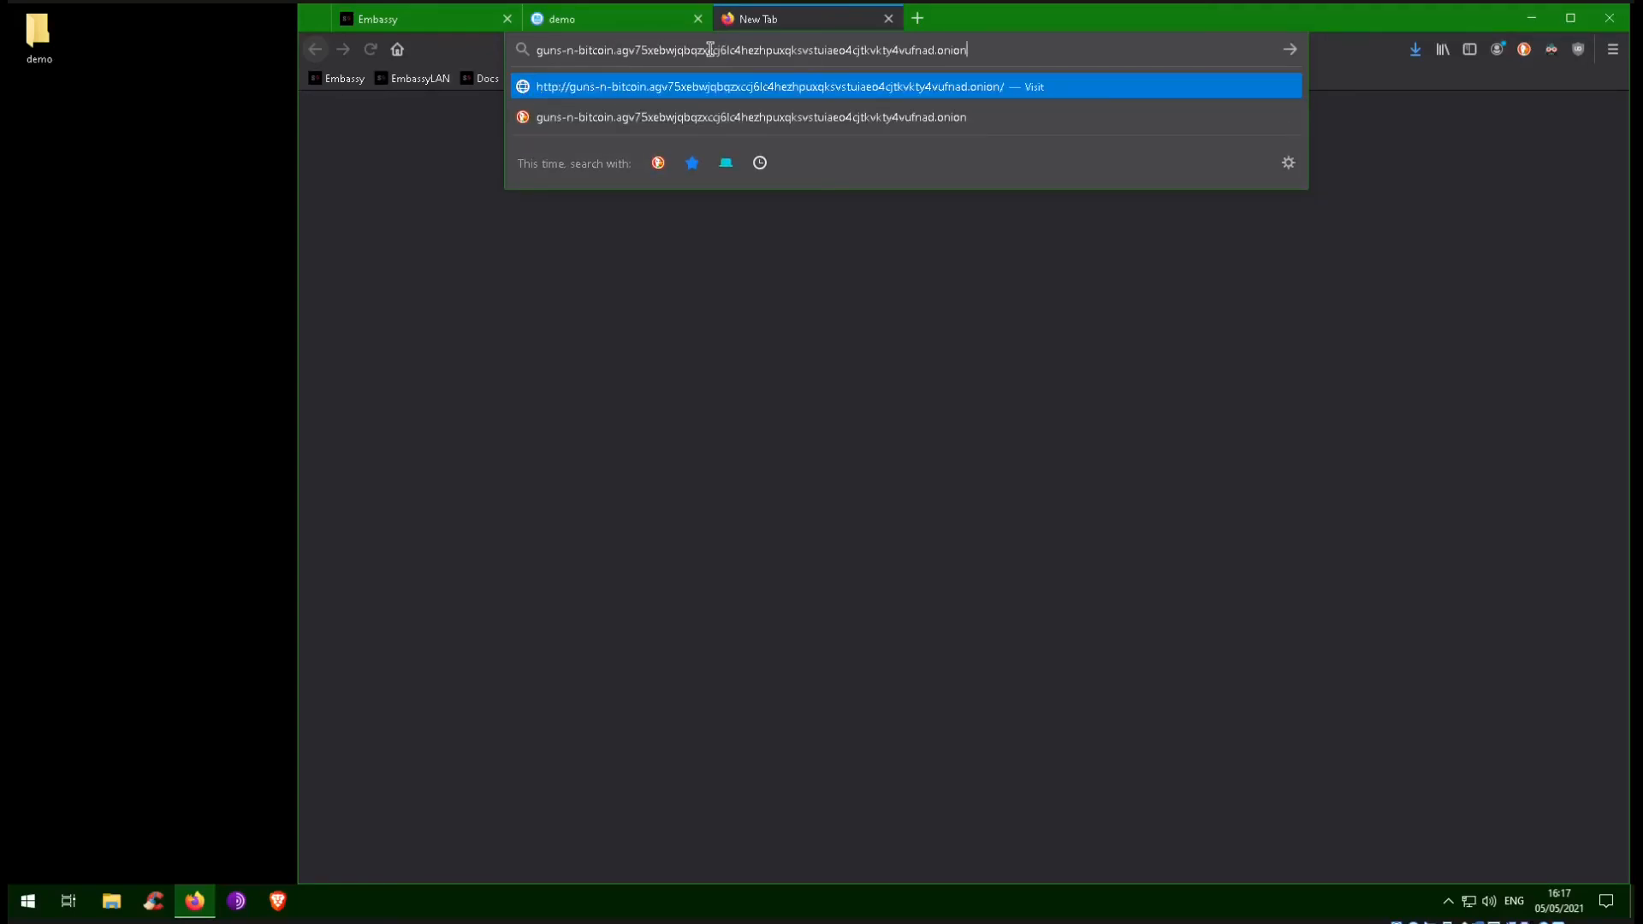
key("Return")
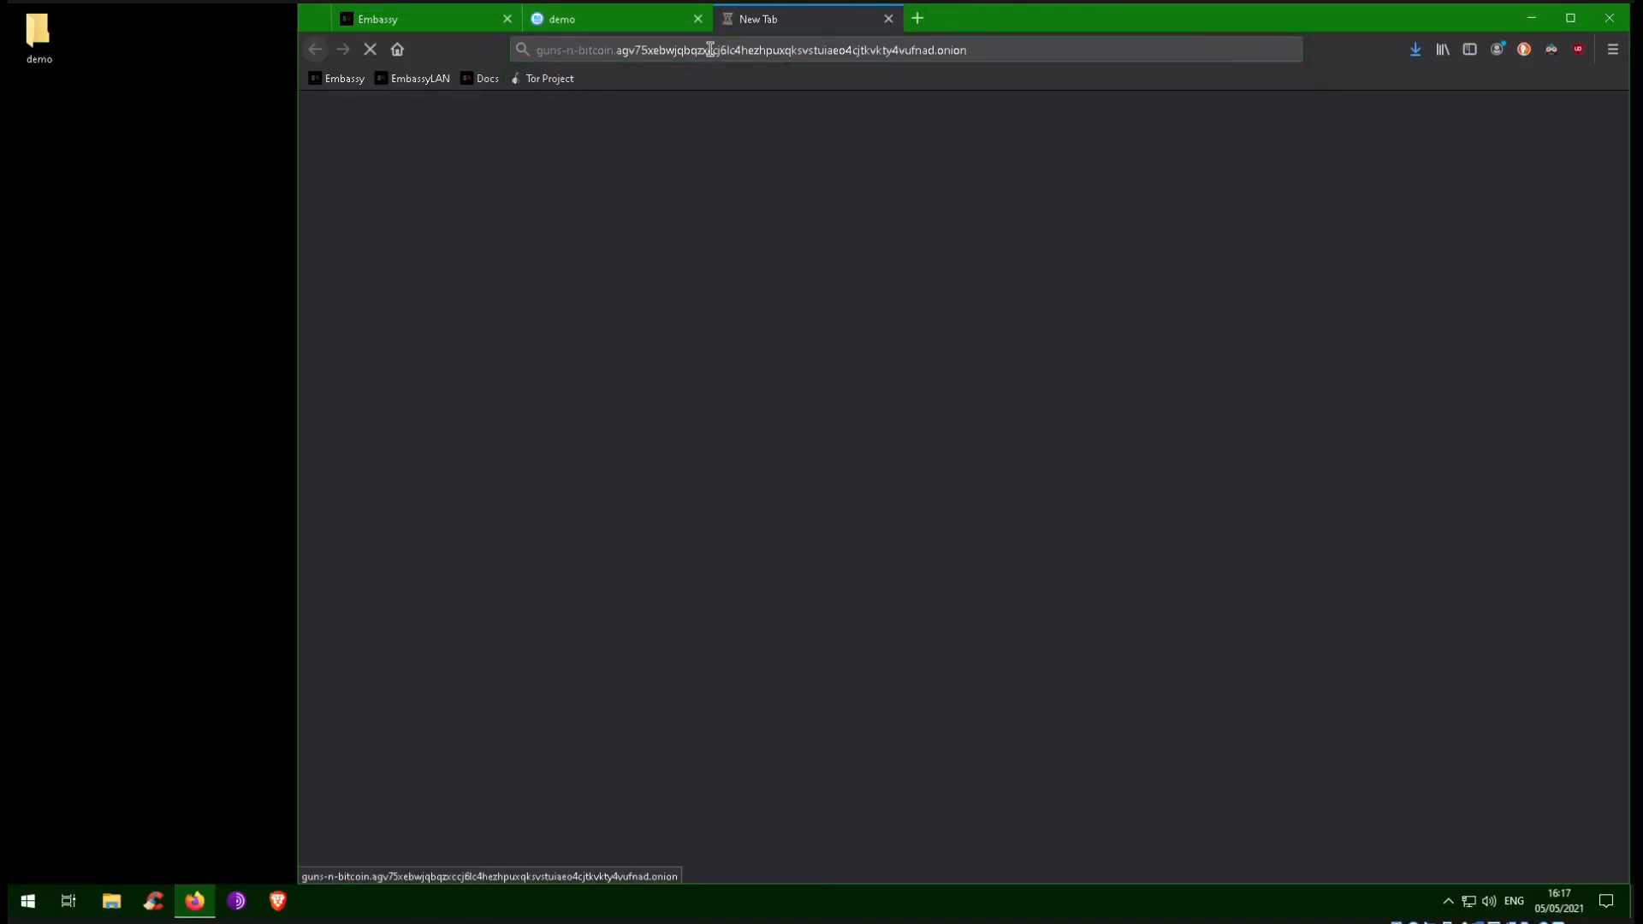